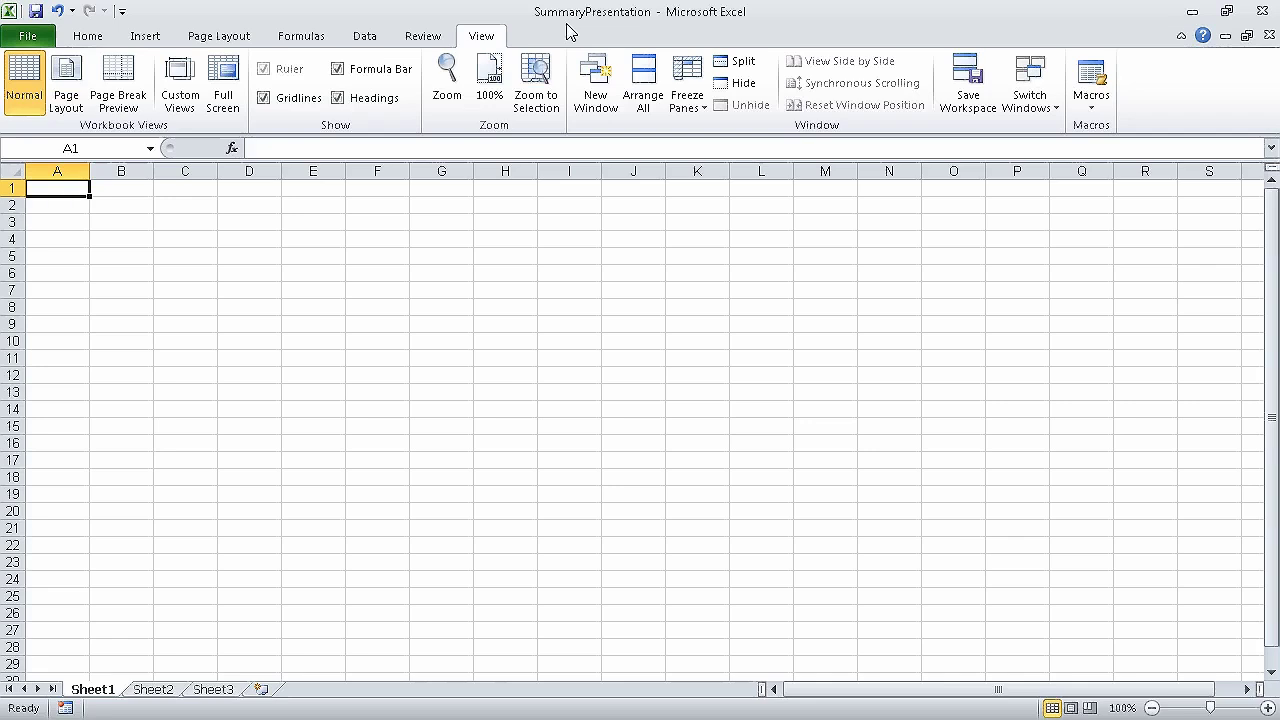
# Step: Insert the existing 2010YearlyRevenueSummary presentation from the Chapter13 folder into Sheet1 as an object linked to its file
pyautogui.click(155, 37)
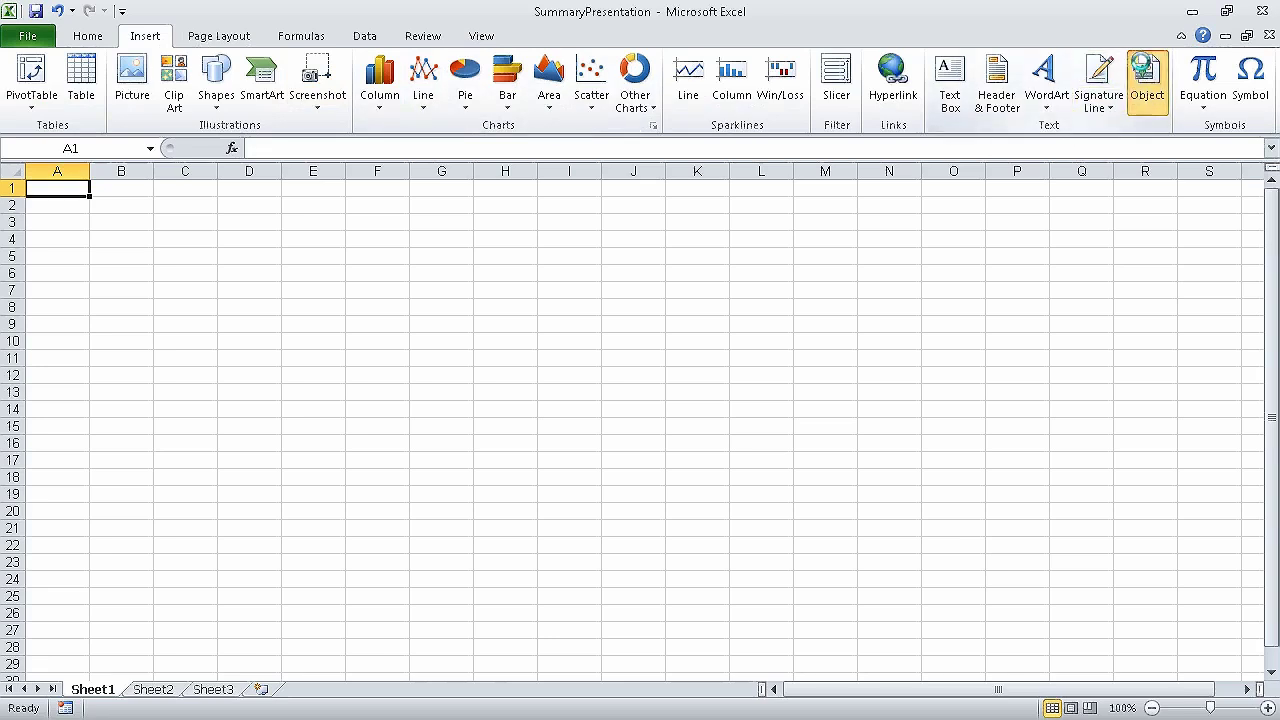
pyautogui.click(1145, 75)
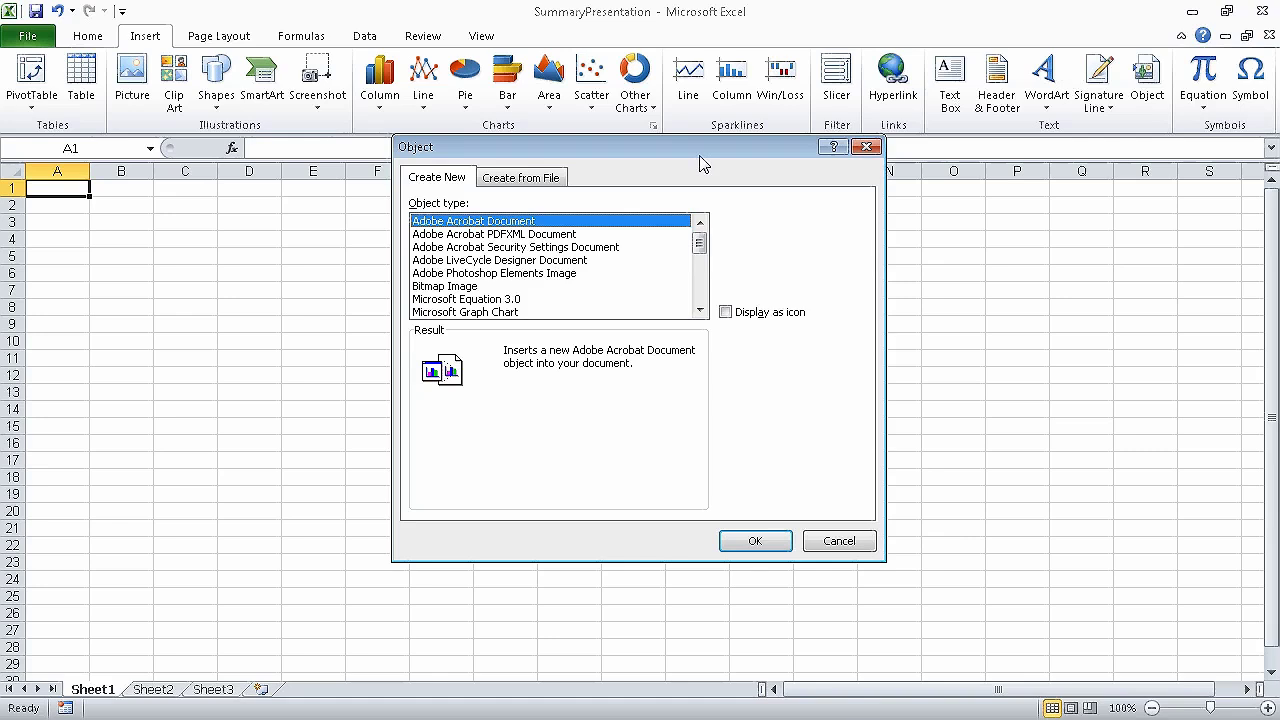
pyautogui.click(556, 177)
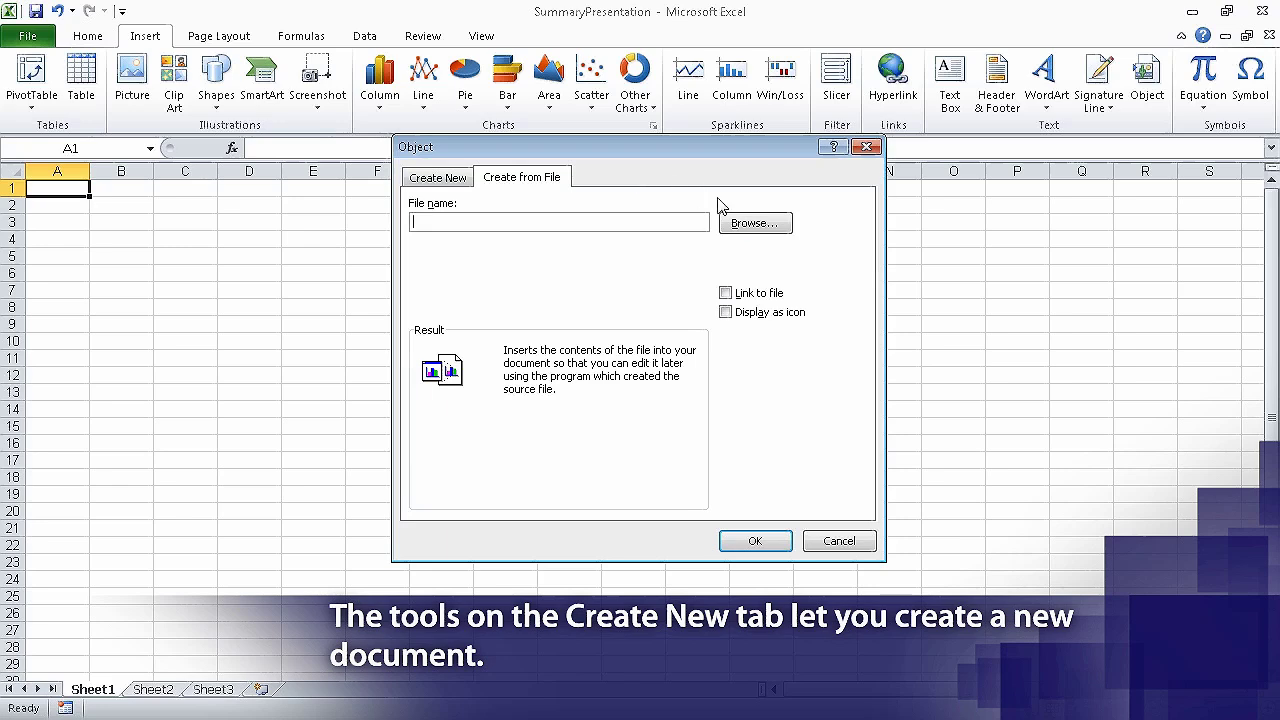
pyautogui.click(755, 224)
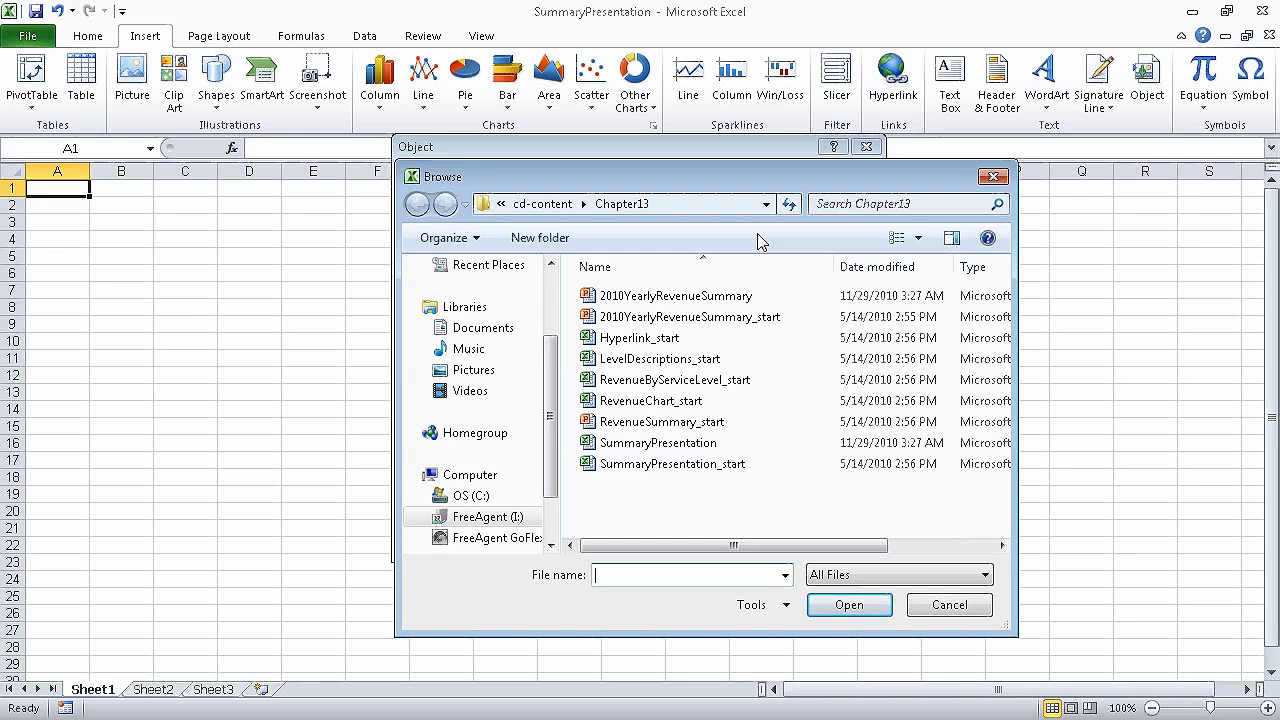
pyautogui.click(745, 300)
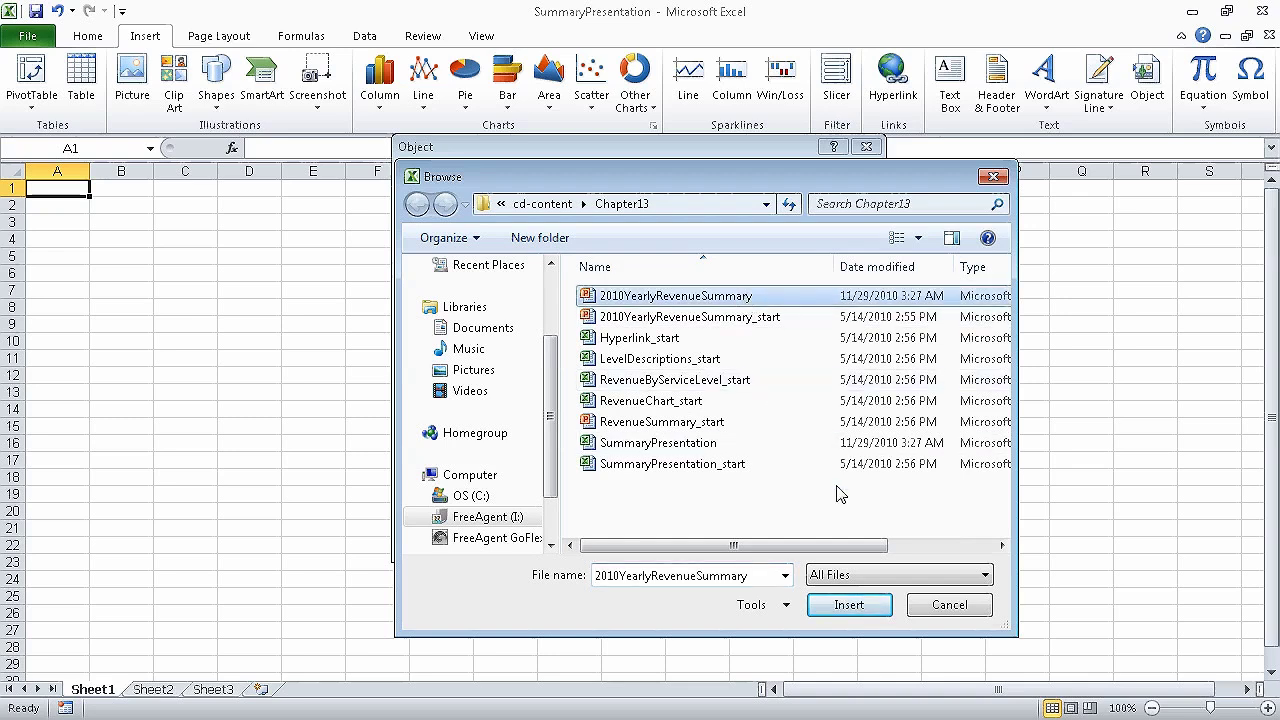
pyautogui.click(849, 605)
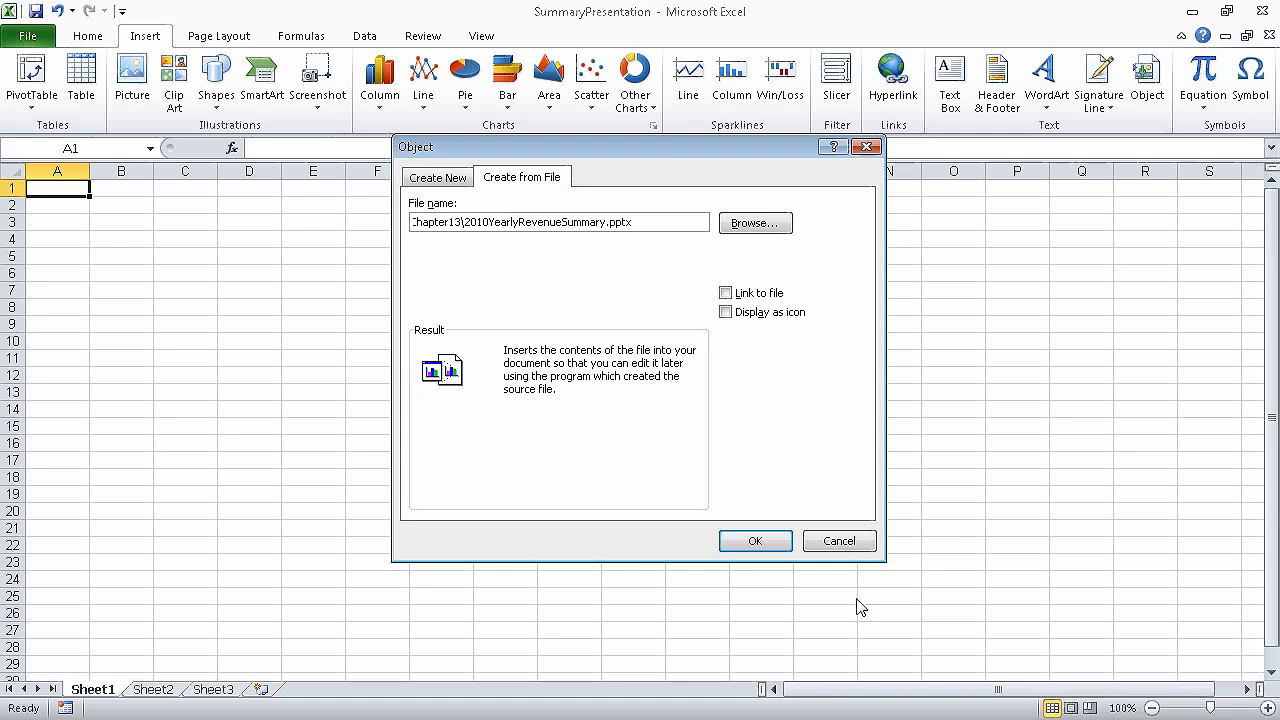
pyautogui.click(737, 301)
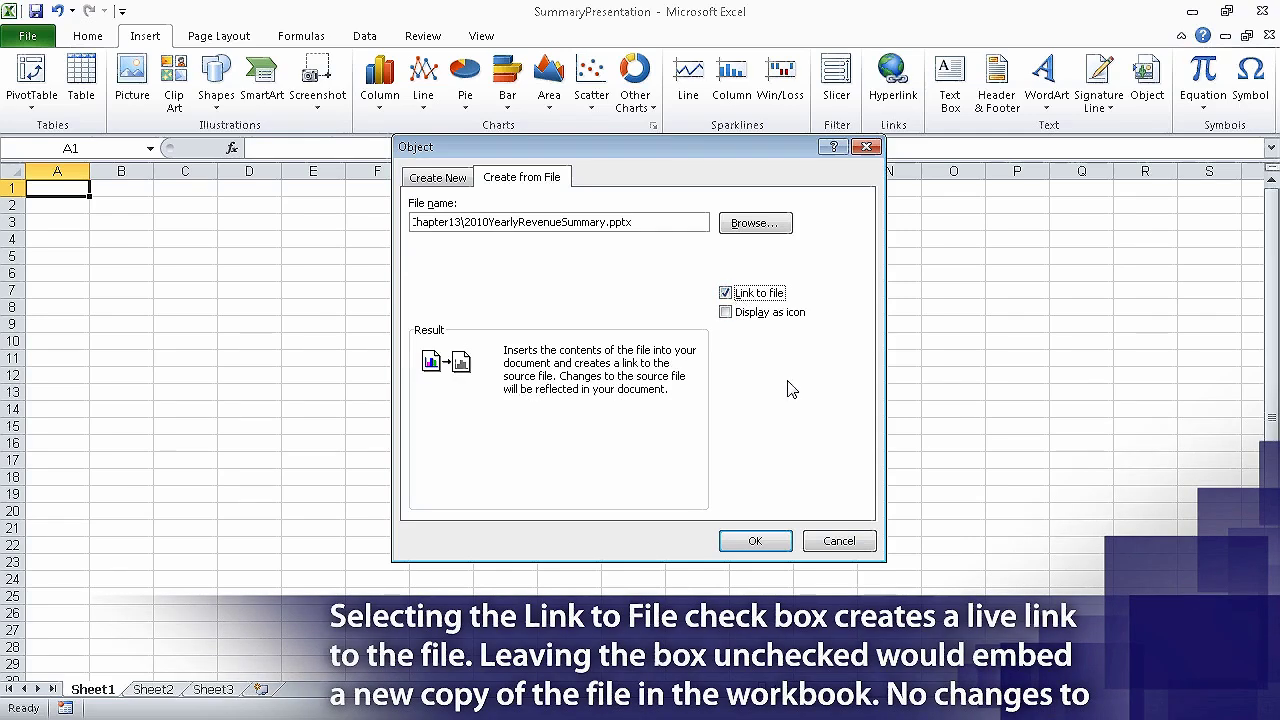
pyautogui.click(760, 540)
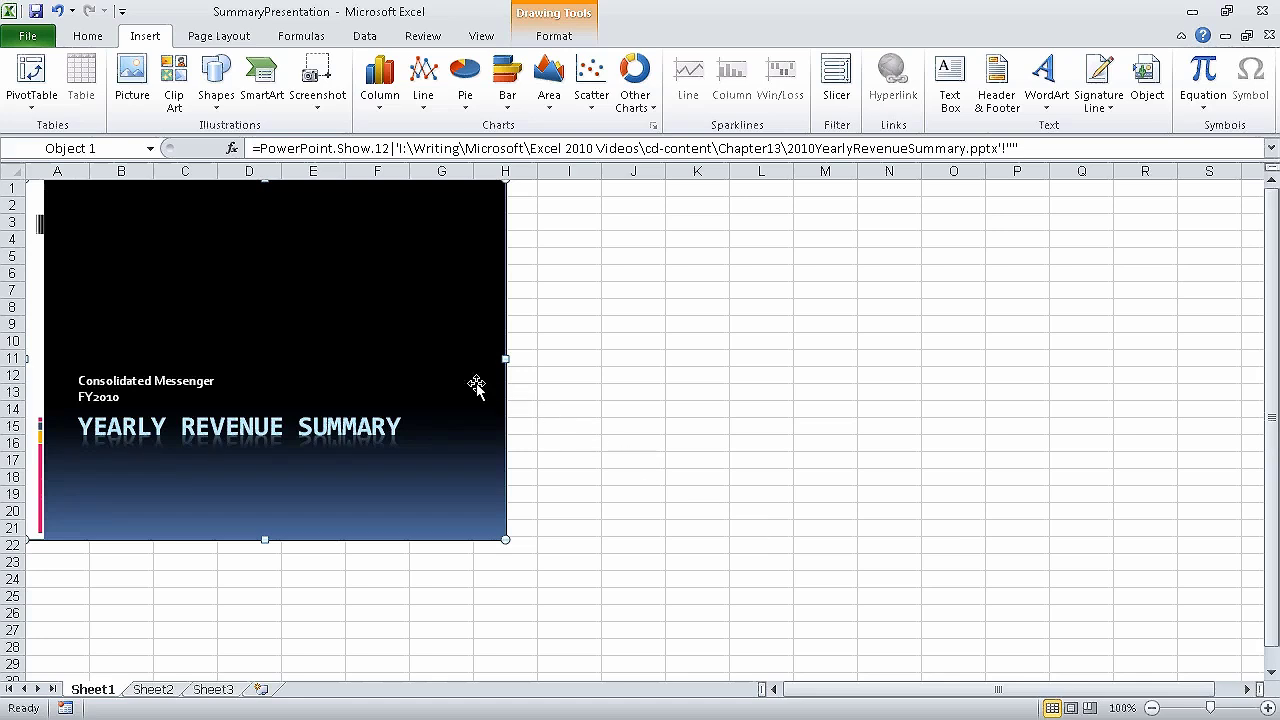
# Step: Open the linked presentation object on Sheet1 for editing in PowerPoint
pyautogui.rightClick(442, 330)
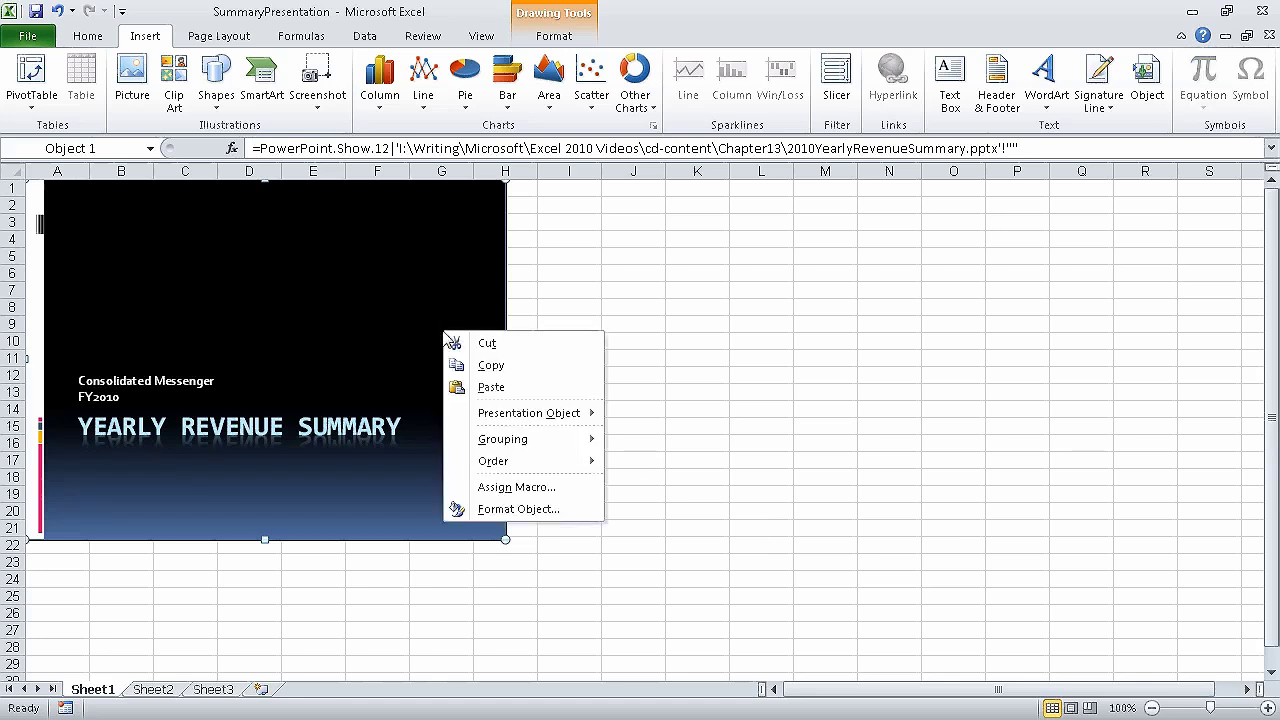
pyautogui.moveTo(550, 418)
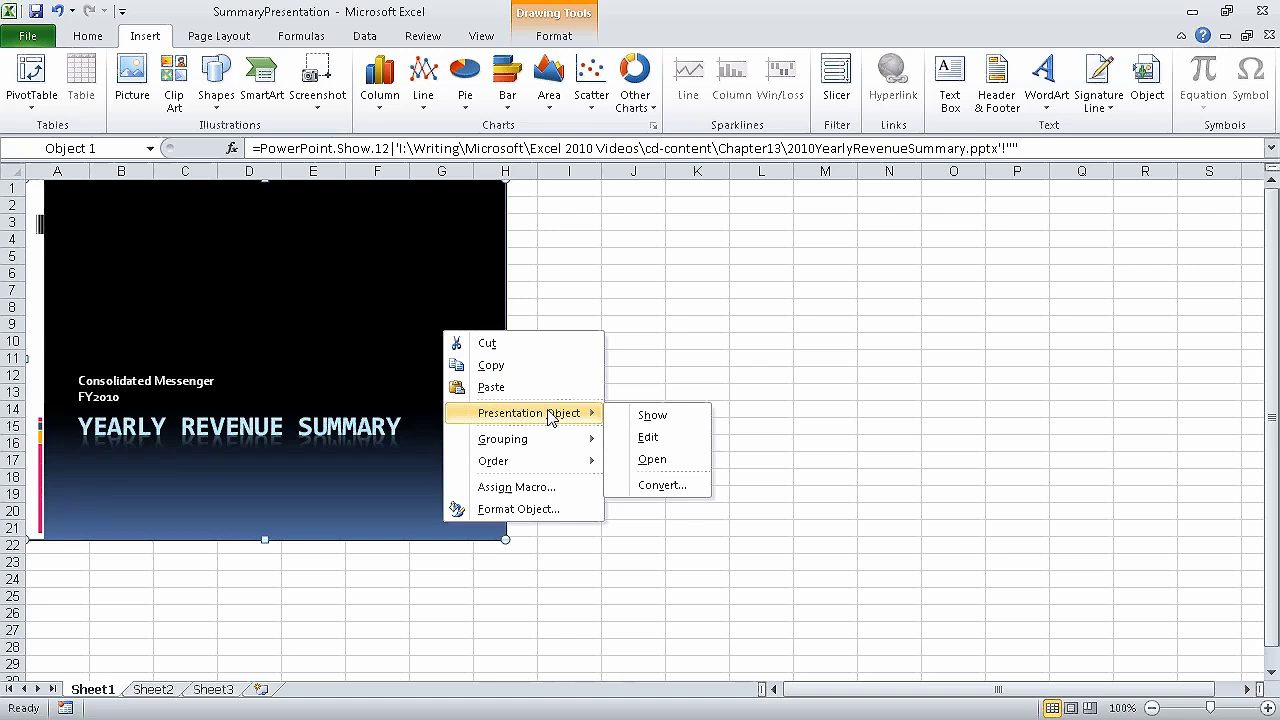
pyautogui.click(692, 442)
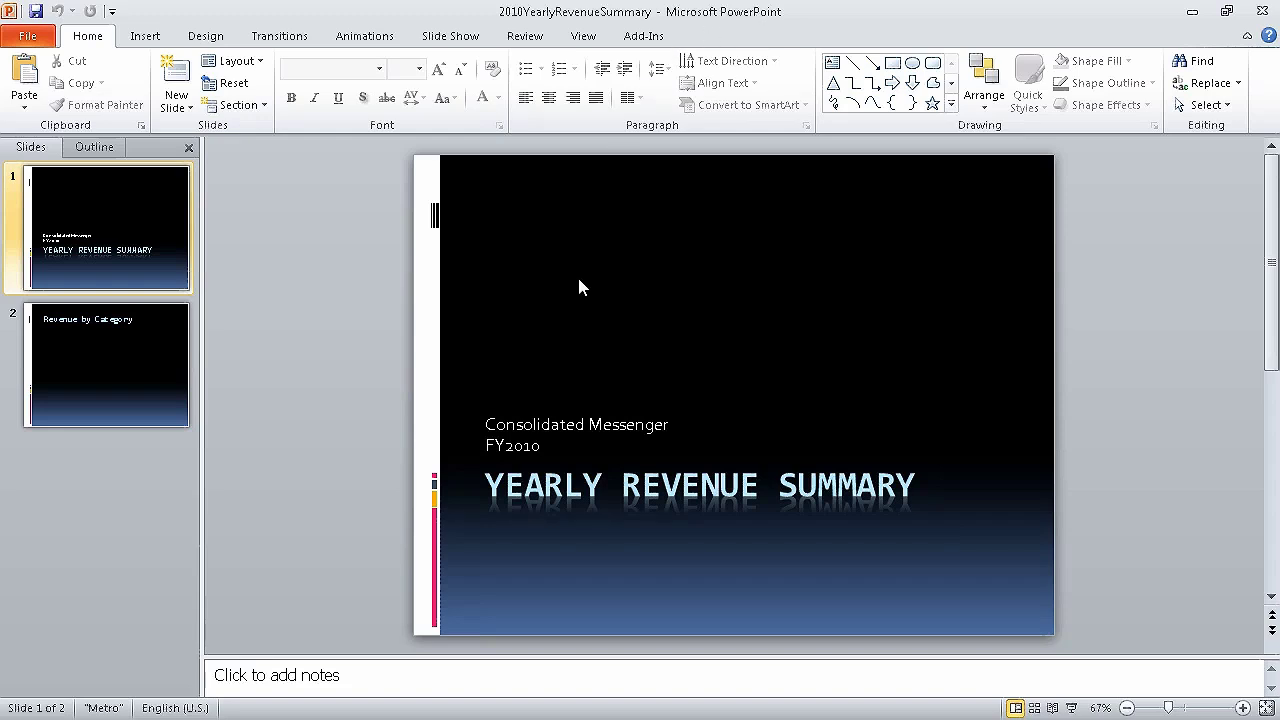
# Step: Replace FY2010 in the title slide's subtitle with "Calendar Year 2010", and save both the presentation and the SummaryPresentation workbook
pyautogui.click(564, 445)
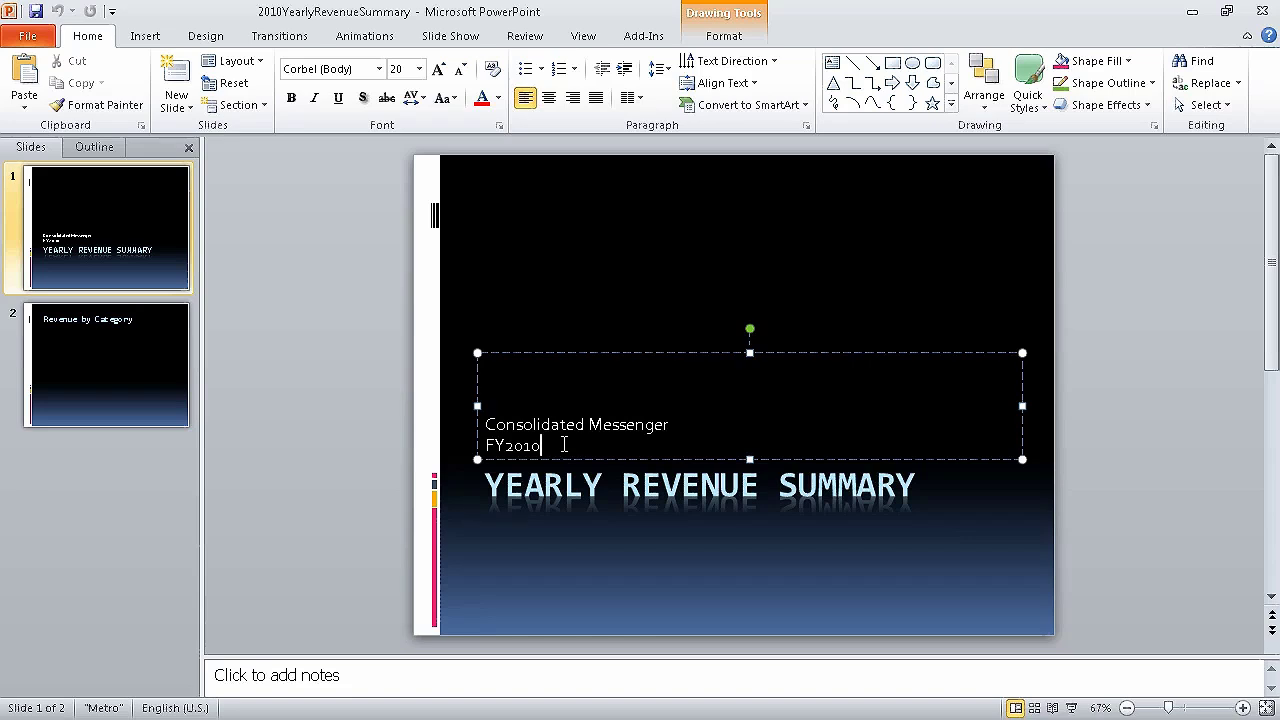
pyautogui.press('BackSpace')
pyautogui.press('BackSpace')
pyautogui.press('BackSpace')
pyautogui.press('BackSpace')
pyautogui.press('BackSpace')
pyautogui.press('BackSpace')
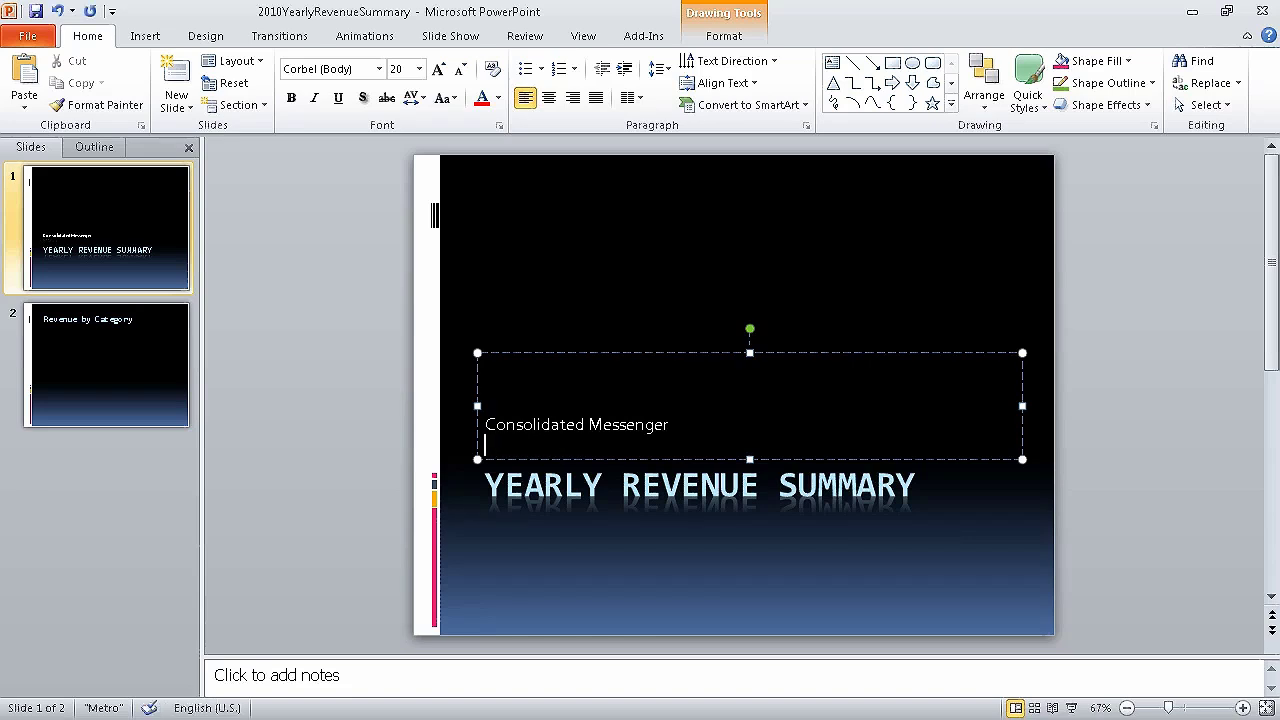
pyautogui.write('Calendar Year 2010')
pyautogui.click(37, 13)
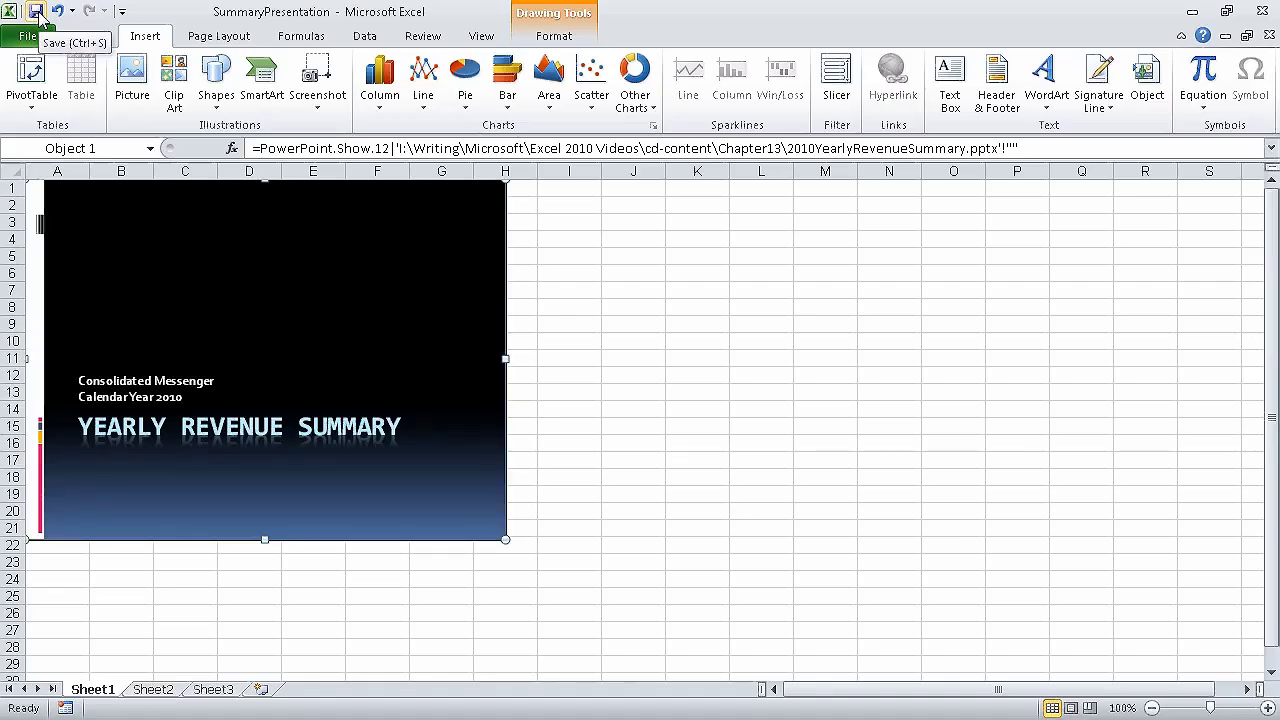
pyautogui.click(40, 16)
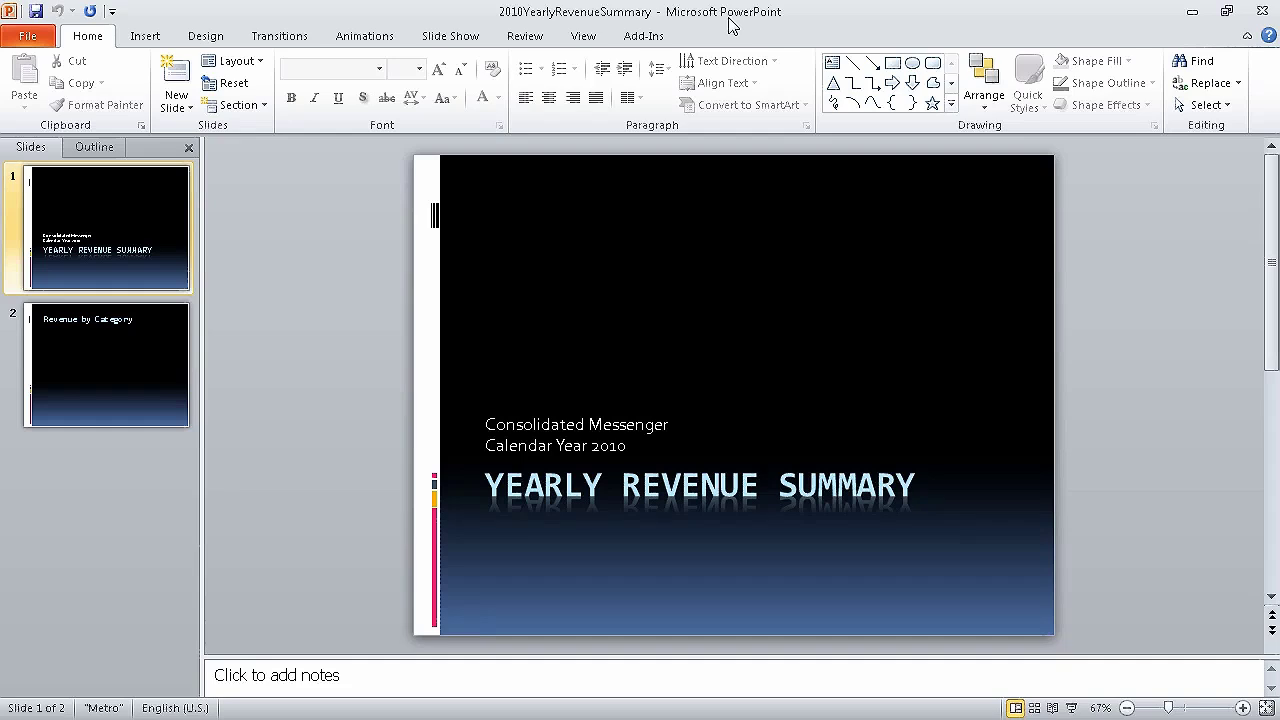
# Step: Embed the existing RevenueByServiceLevel workbook as an unlinked object on slide 2, "Revenue by Category", of the PowerPoint presentation
pyautogui.click(168, 363)
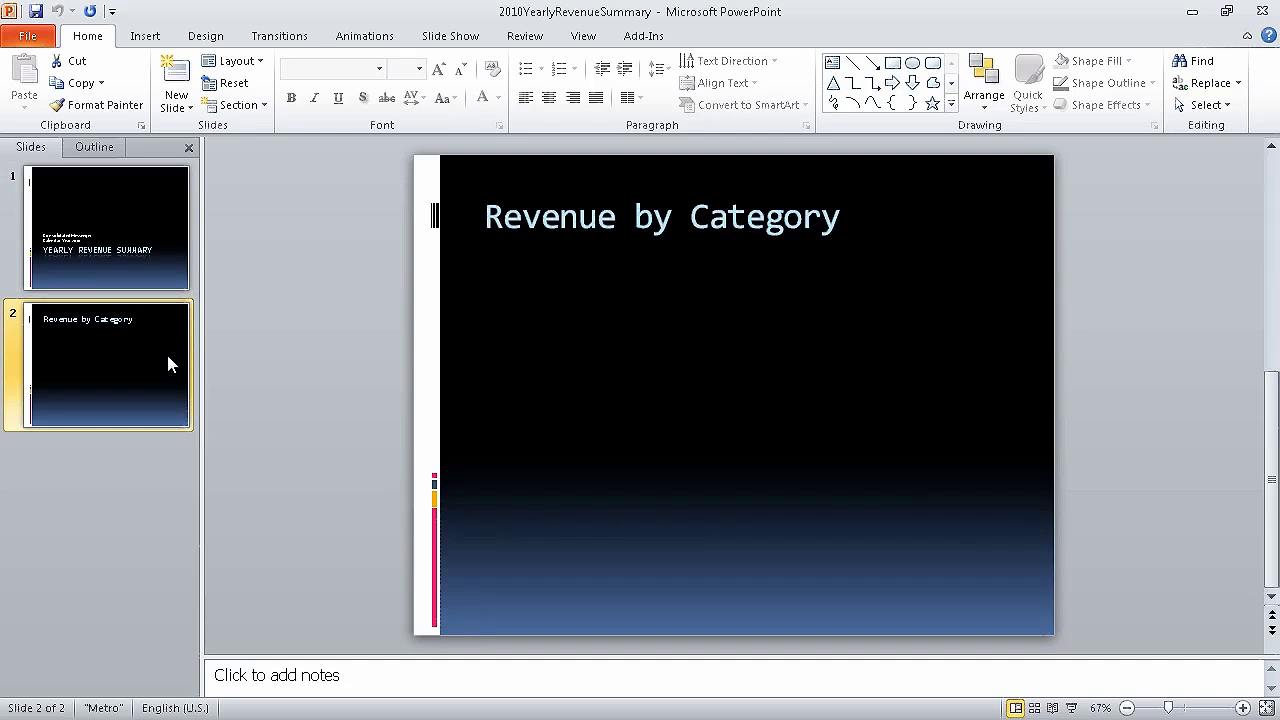
pyautogui.click(150, 40)
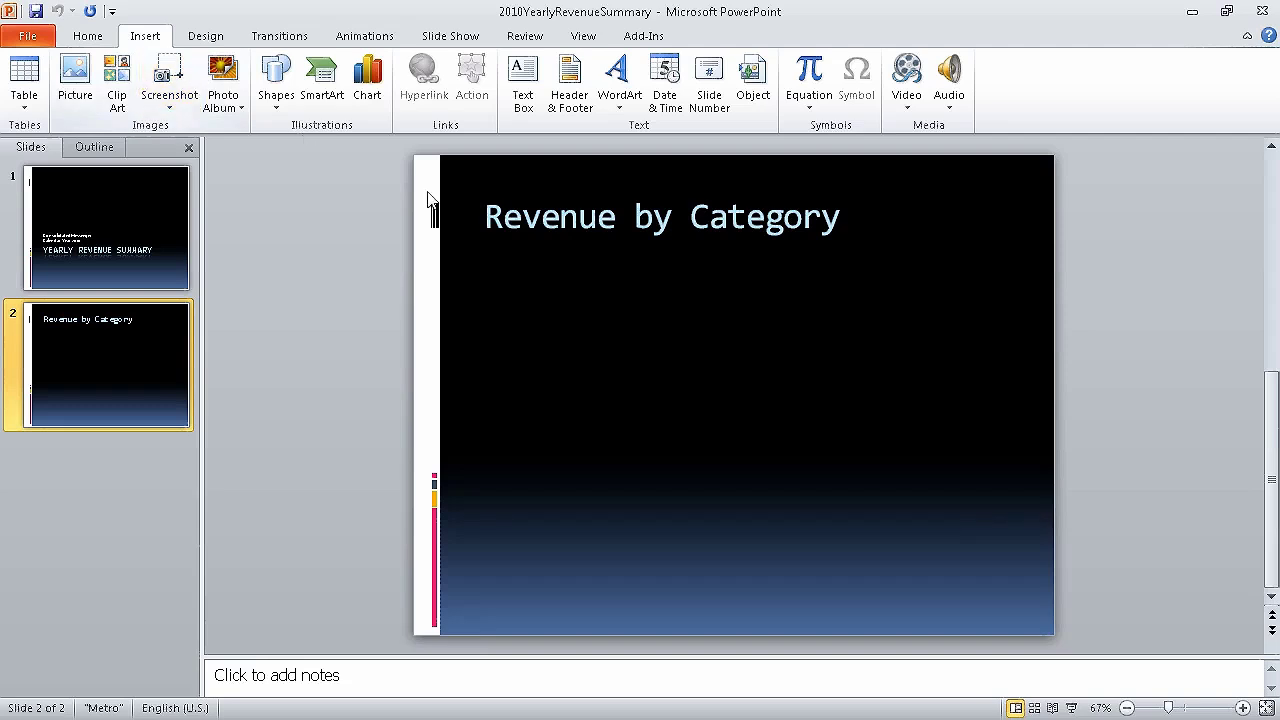
pyautogui.click(756, 80)
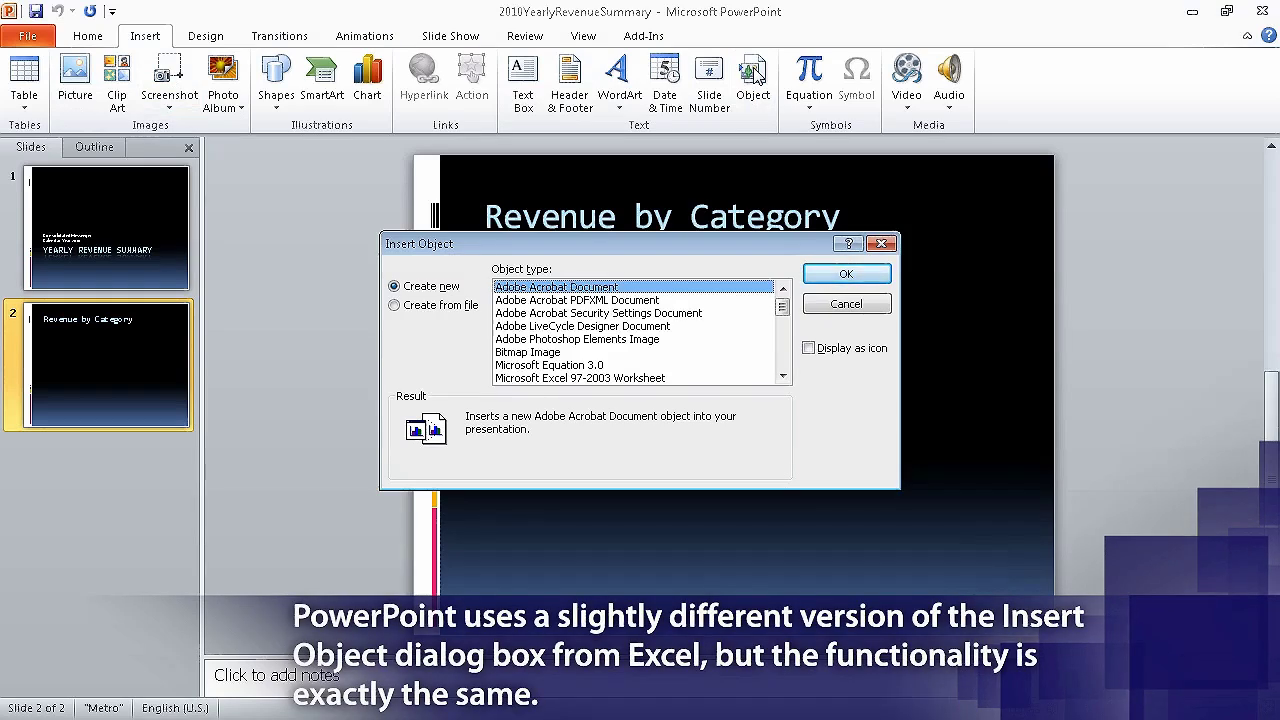
pyautogui.click(394, 306)
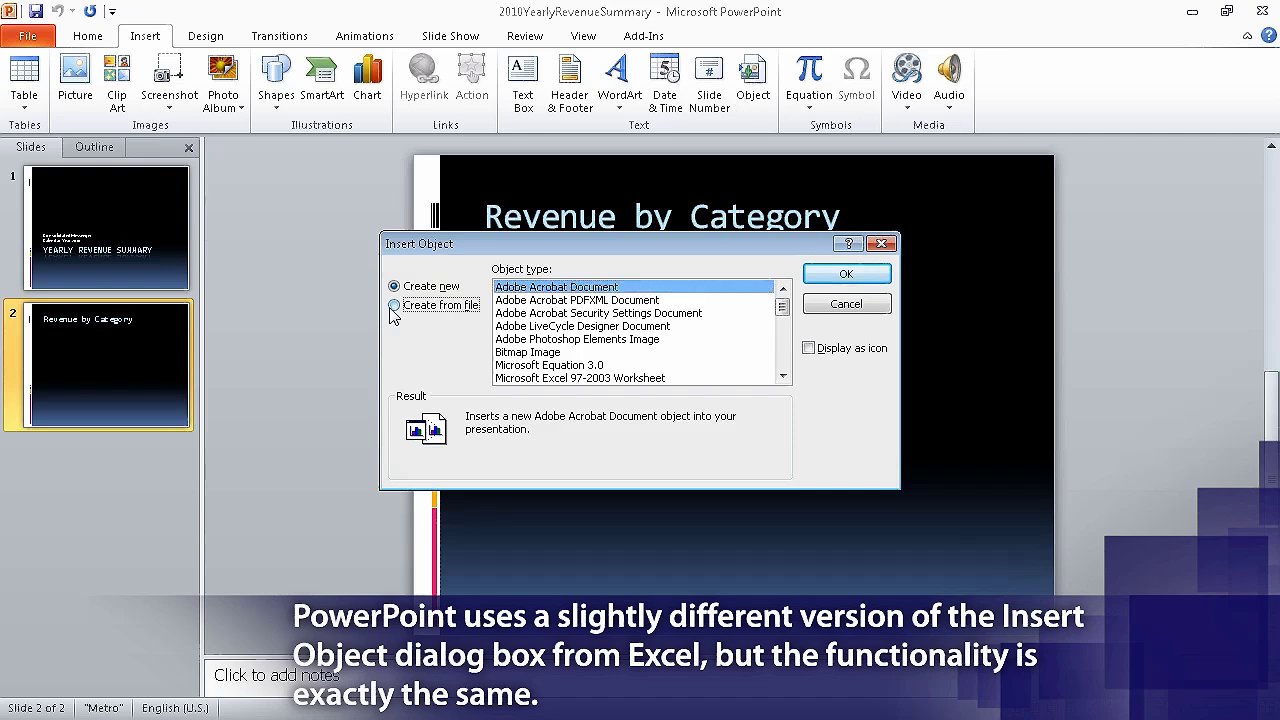
pyautogui.click(539, 336)
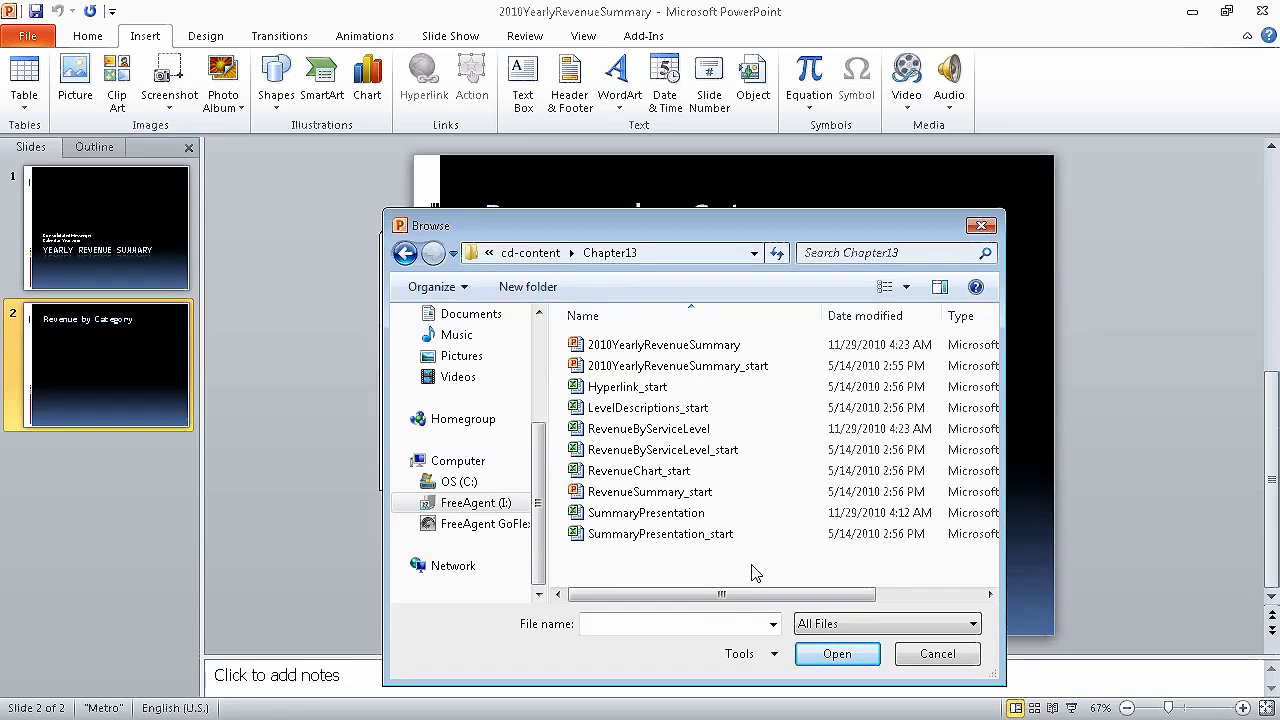
pyautogui.doubleClick(712, 430)
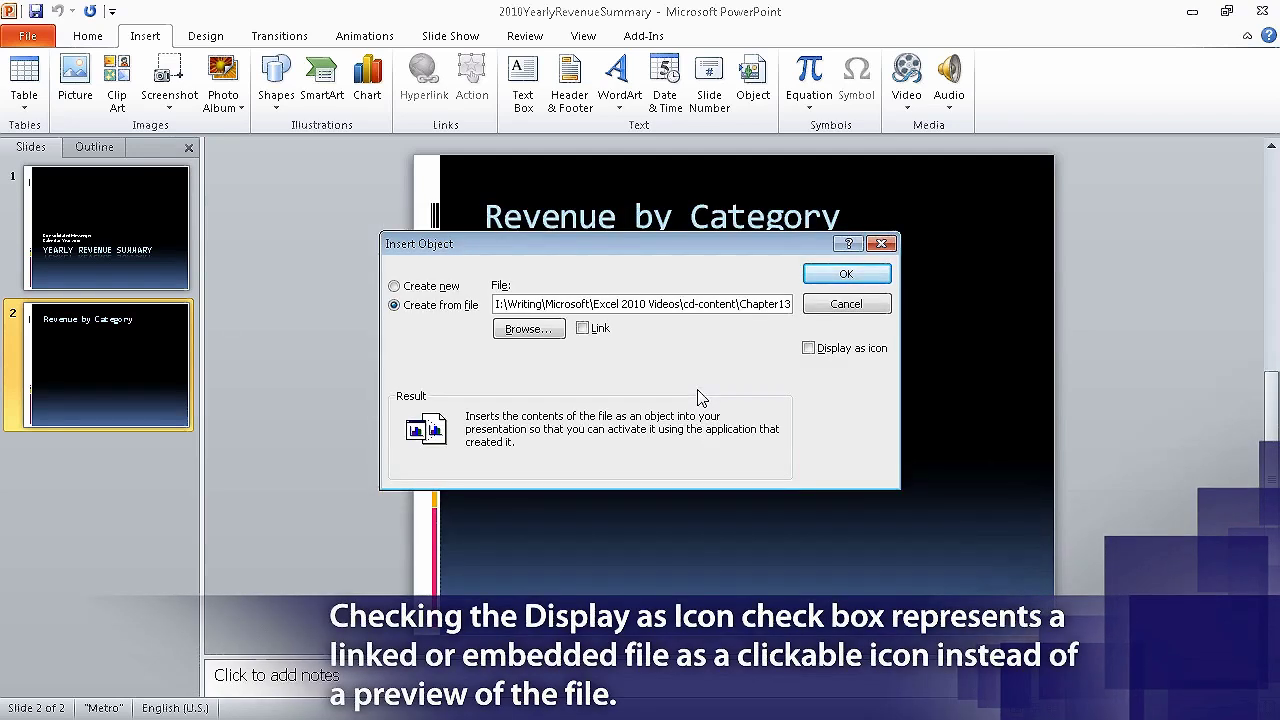
pyautogui.click(846, 275)
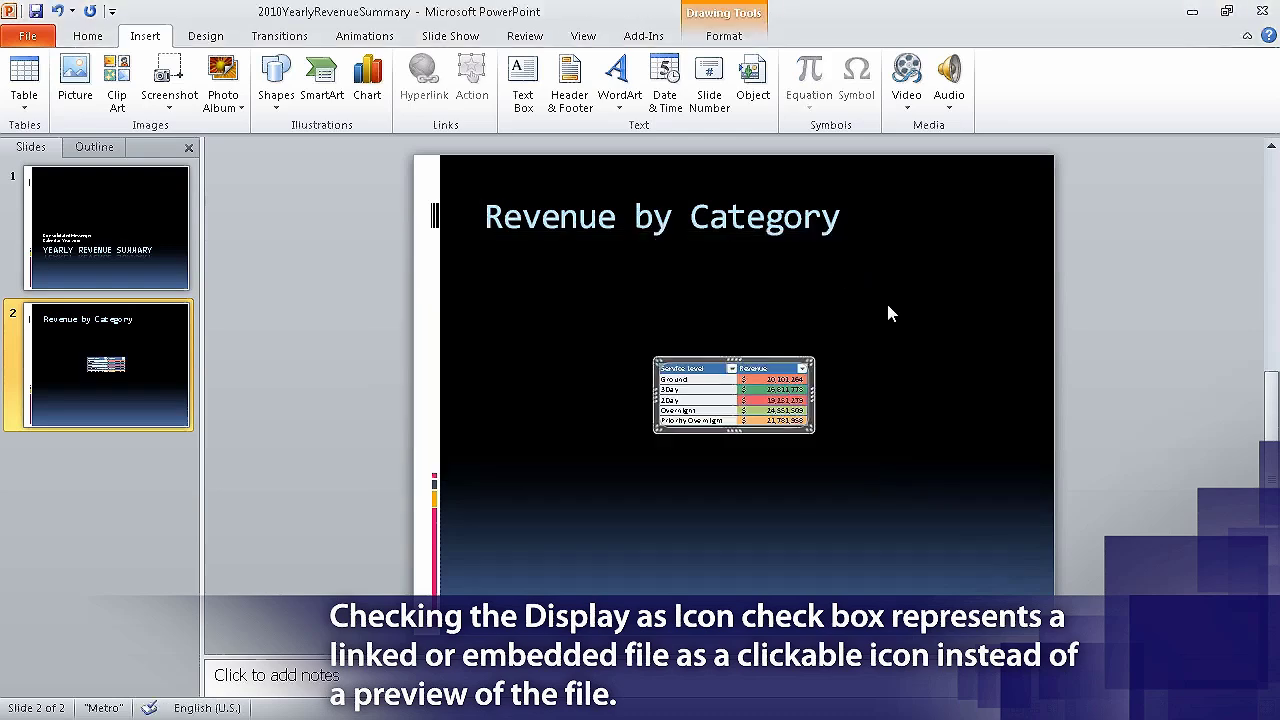
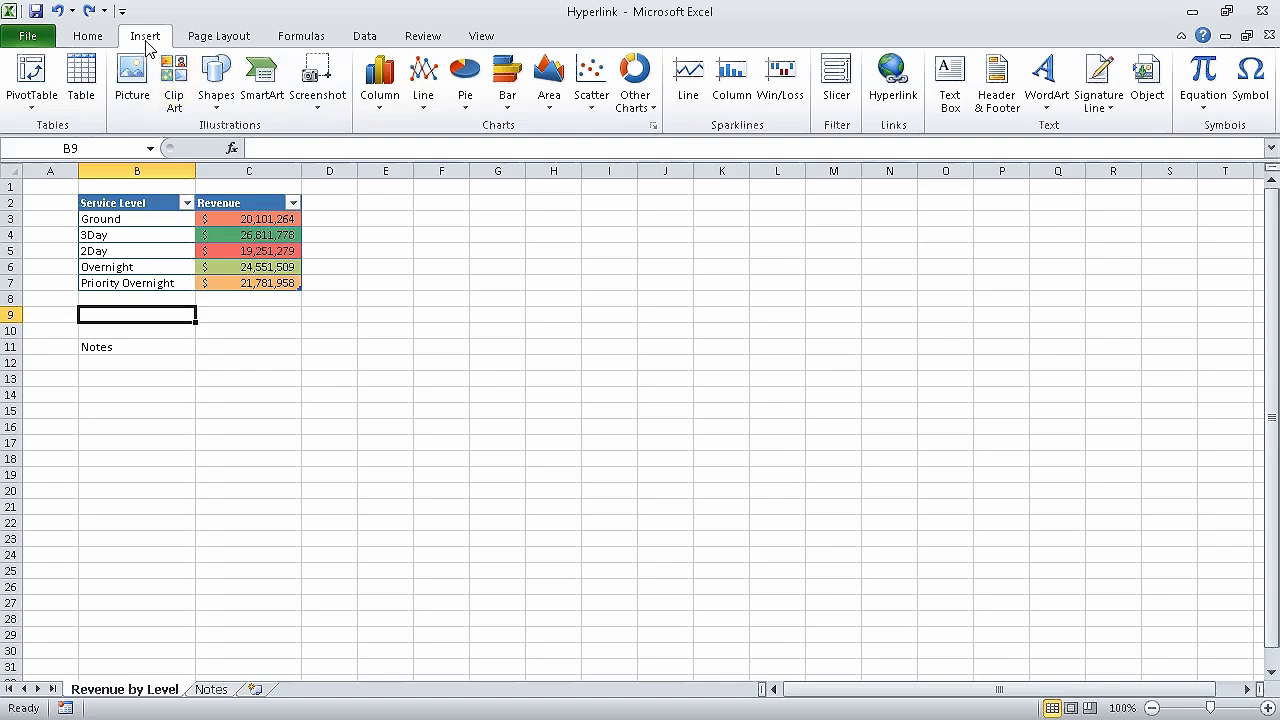
# Step: In Excel's Hyperlink workbook, insert a hyperlink in cell B9 to the LevelDescriptions file with the display text "Level Descriptions"
pyautogui.click(891, 75)
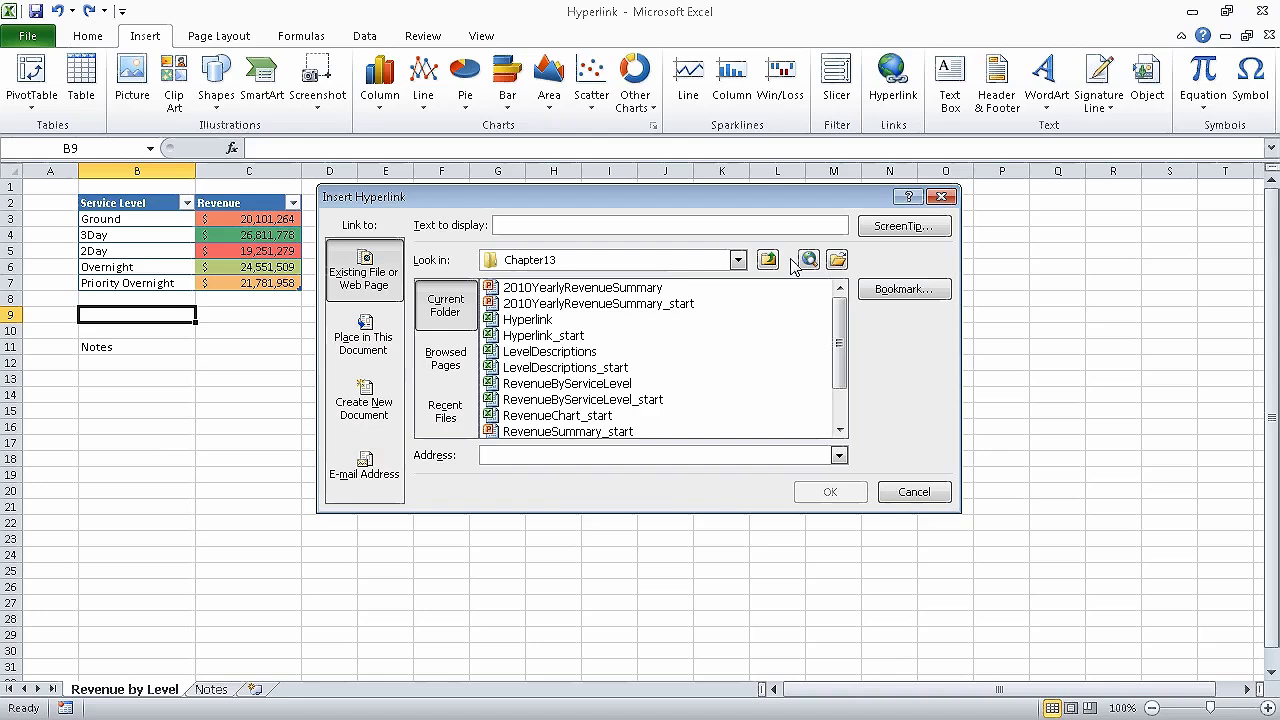
pyautogui.click(599, 354)
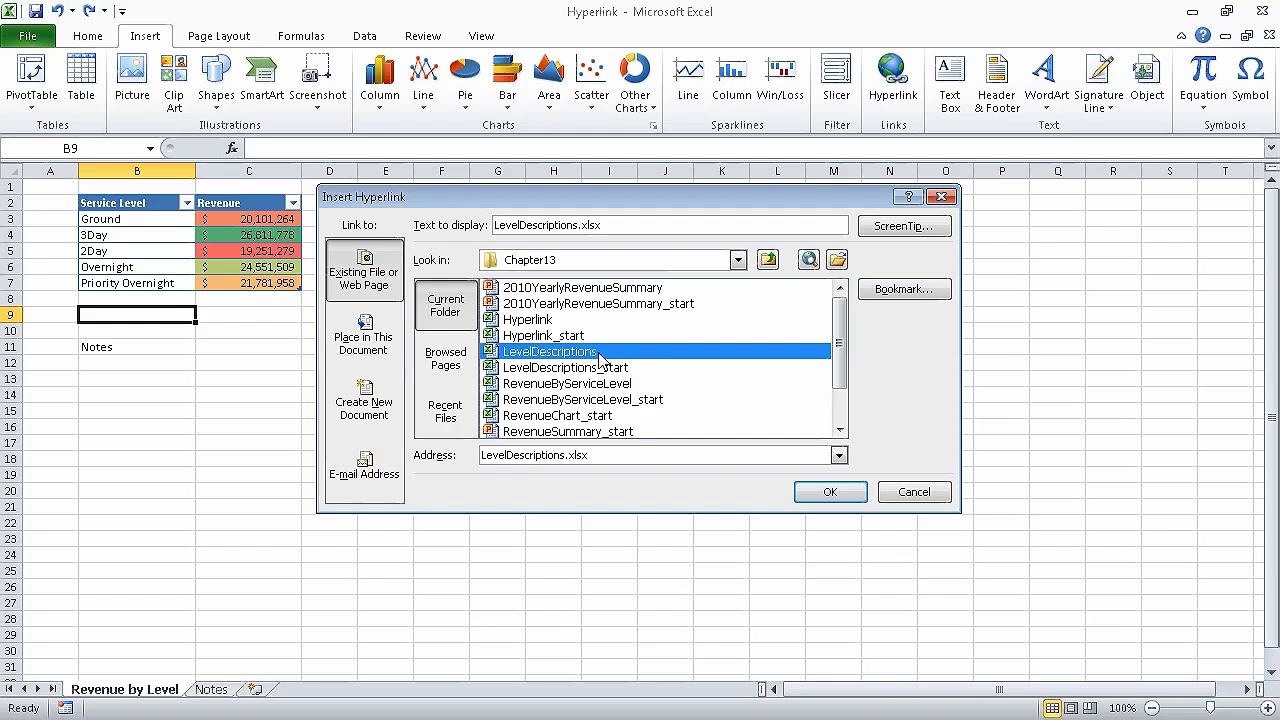
pyautogui.click(609, 224)
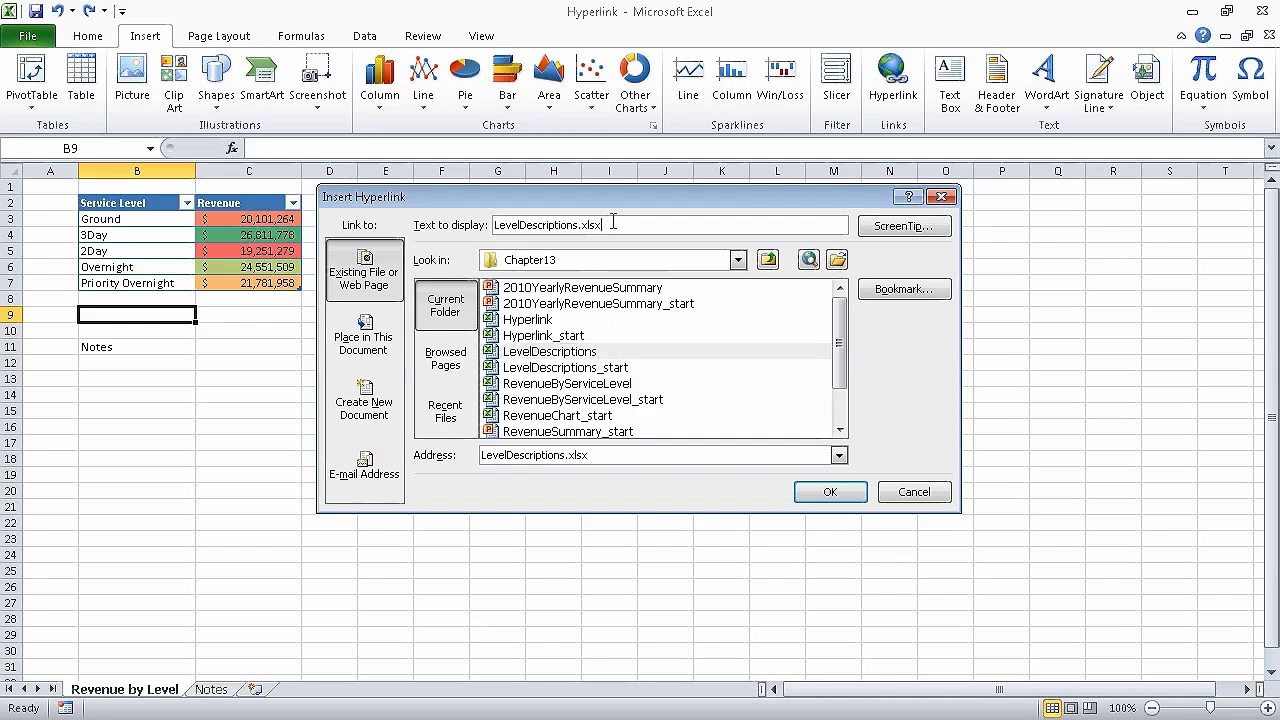
pyautogui.moveTo(609, 224); pyautogui.dragTo(490, 225)
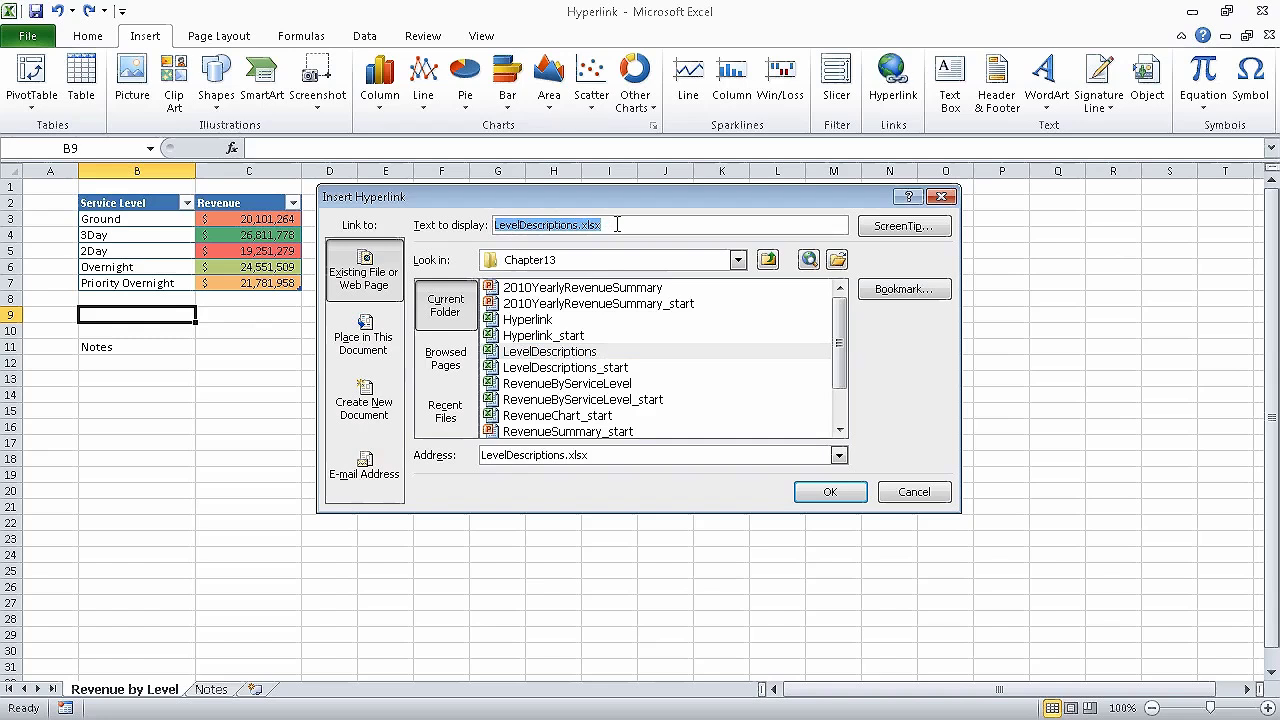
pyautogui.write('Le')
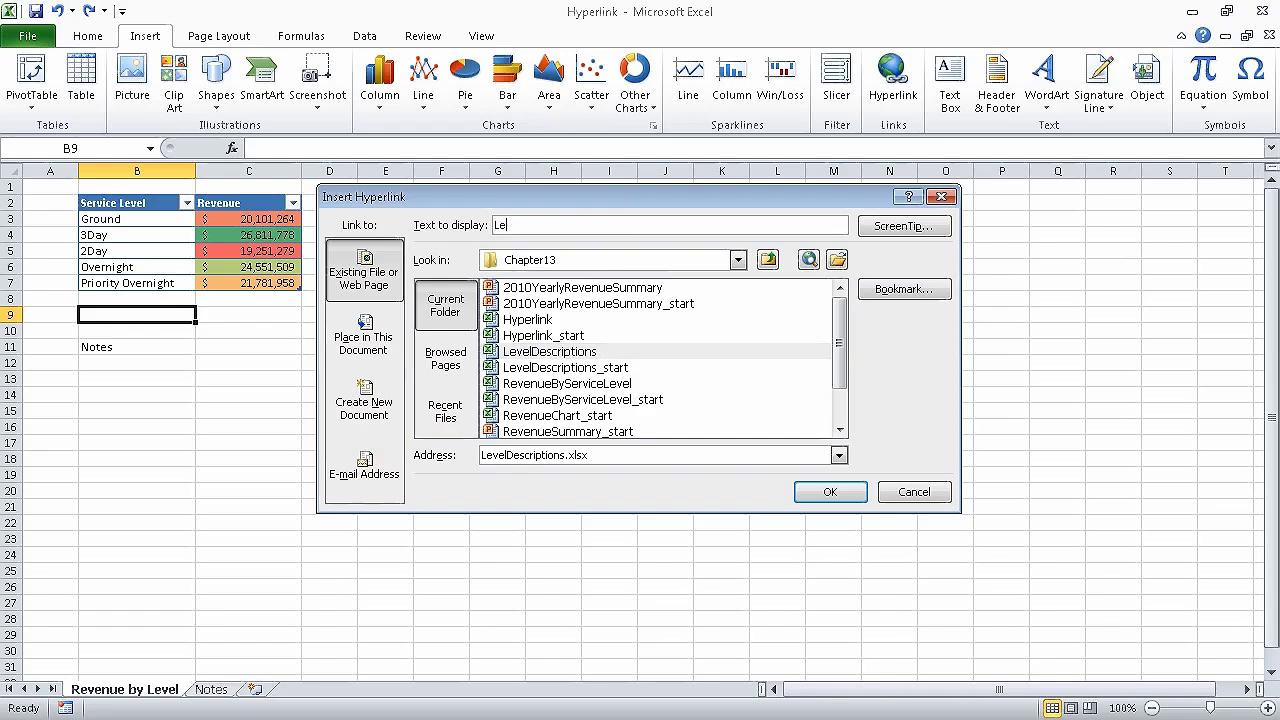
pyautogui.write('vel Descriptions')
pyautogui.click(810, 496)
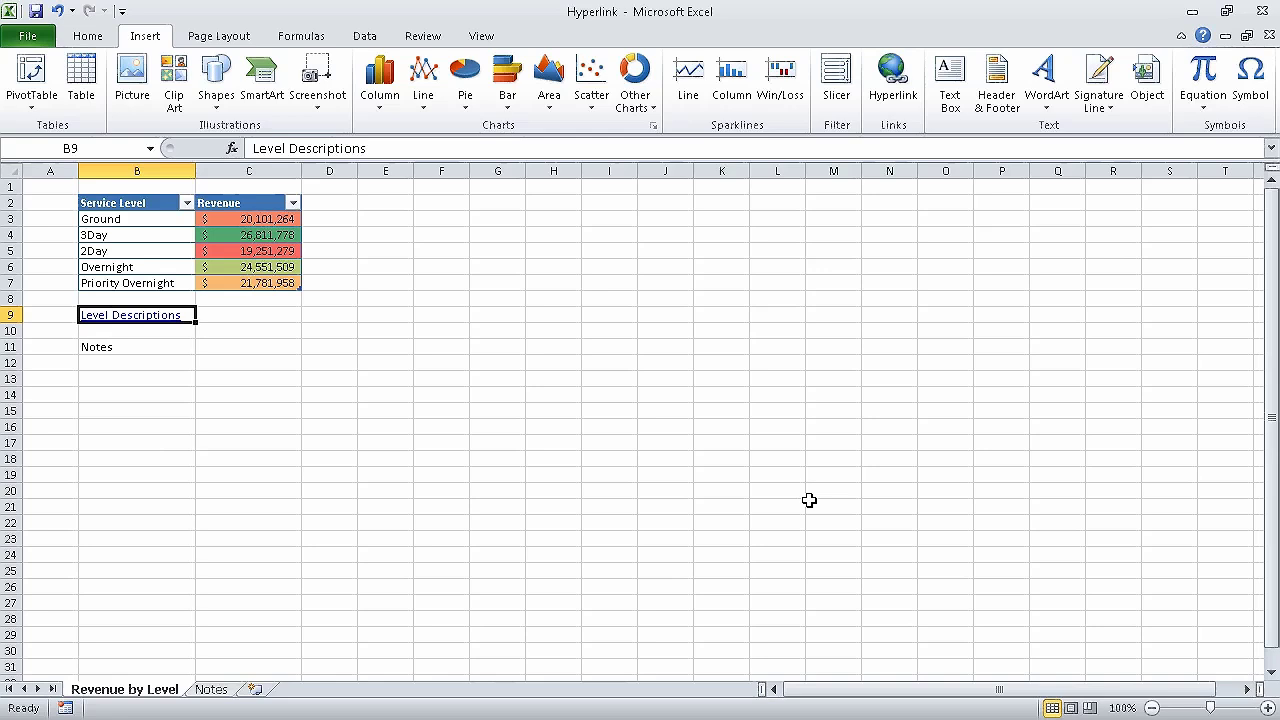
# Step: Test the Level Descriptions link in cell B9, and close the workbook it opens
pyautogui.click(173, 321)
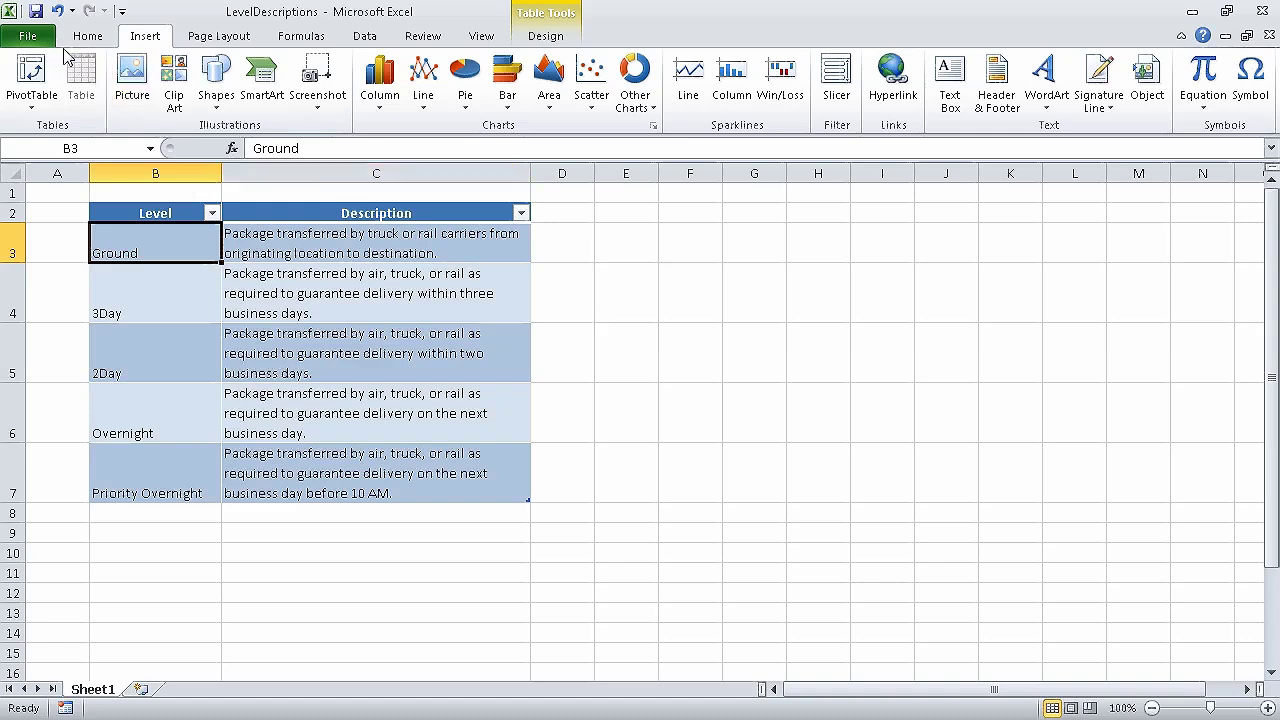
pyautogui.click(36, 36)
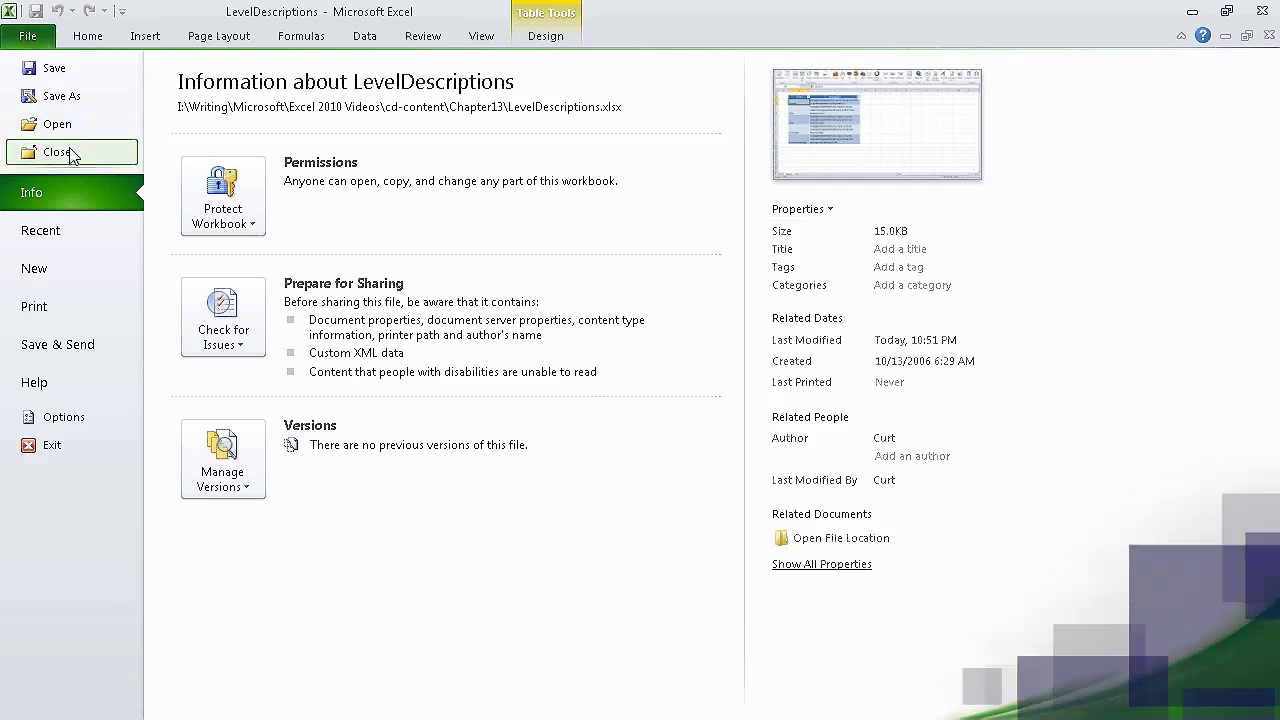
pyautogui.click(56, 151)
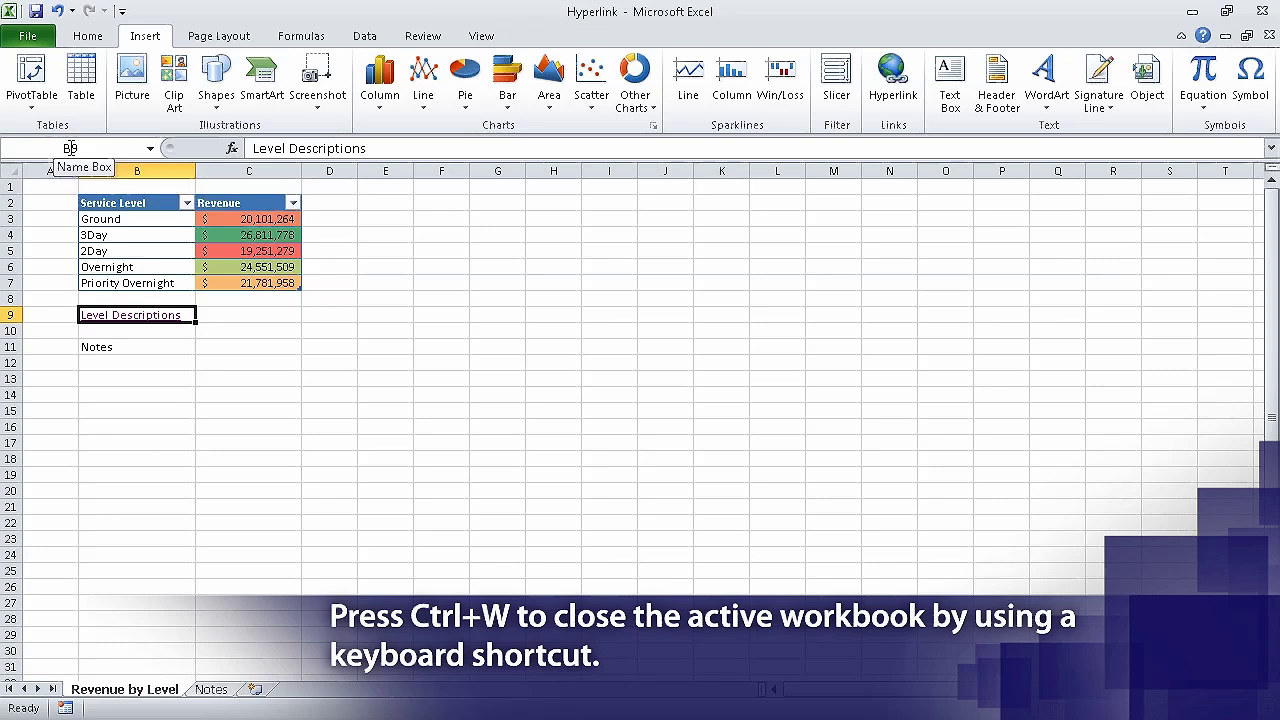
# Step: Insert a hyperlink in cell B11 to the Notes worksheet of the same workbook, keeping the display text "Notes"
pyautogui.rightClick(148, 350)
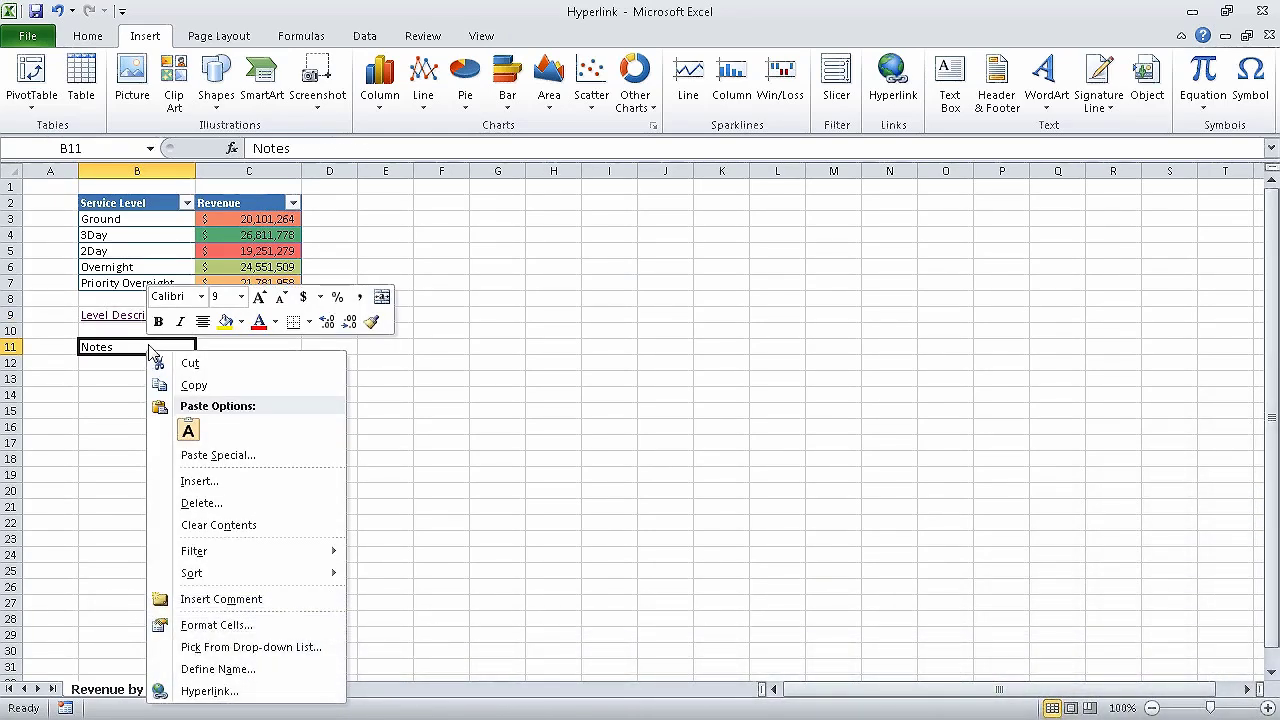
pyautogui.click(280, 691)
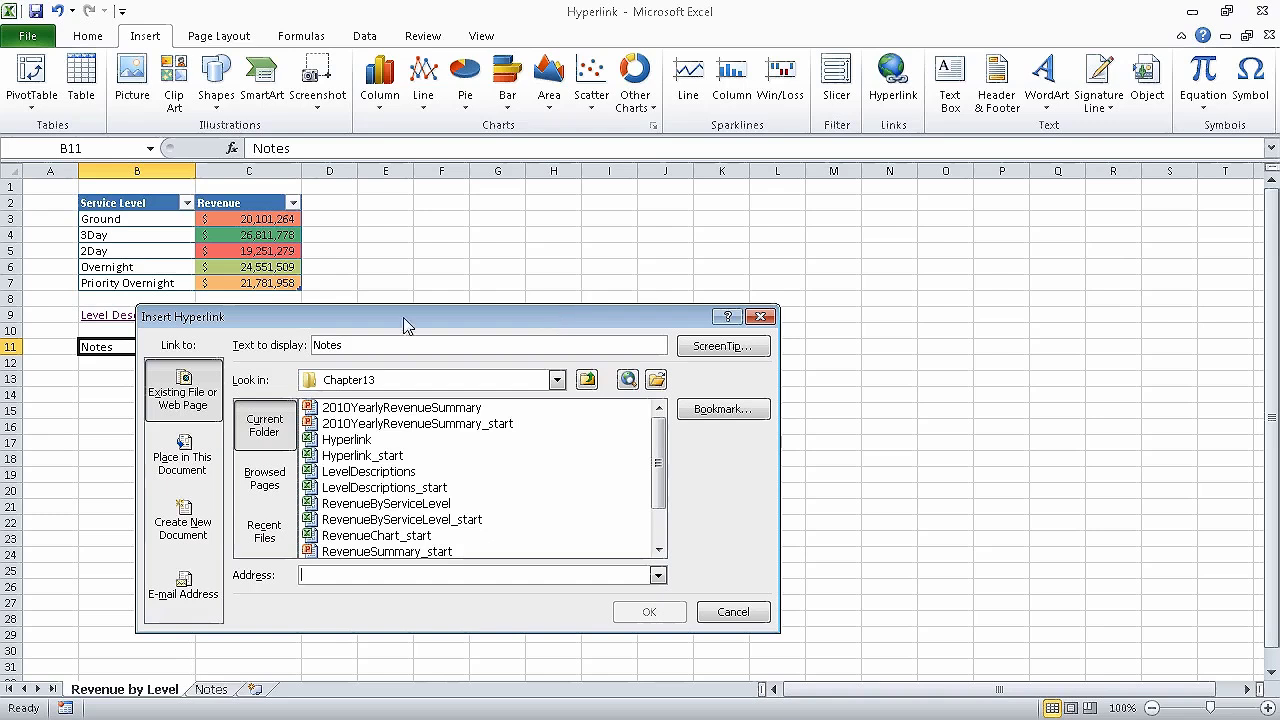
pyautogui.click(187, 468)
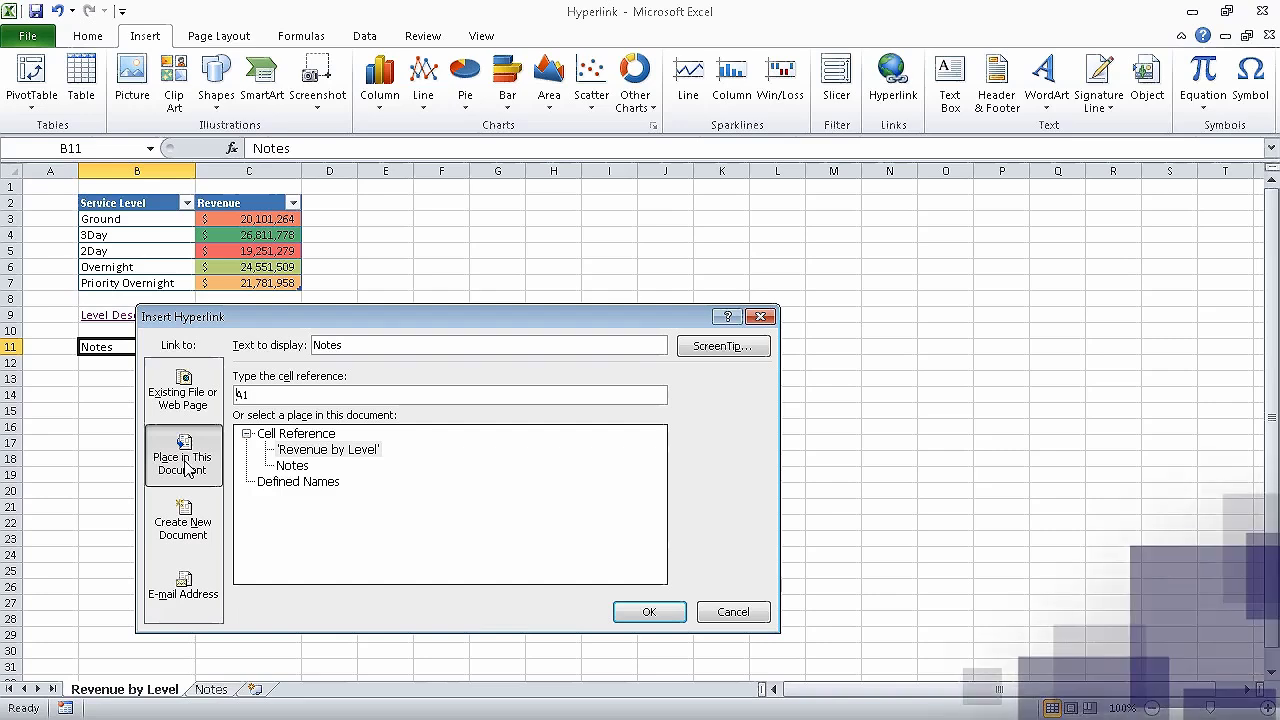
pyautogui.click(291, 466)
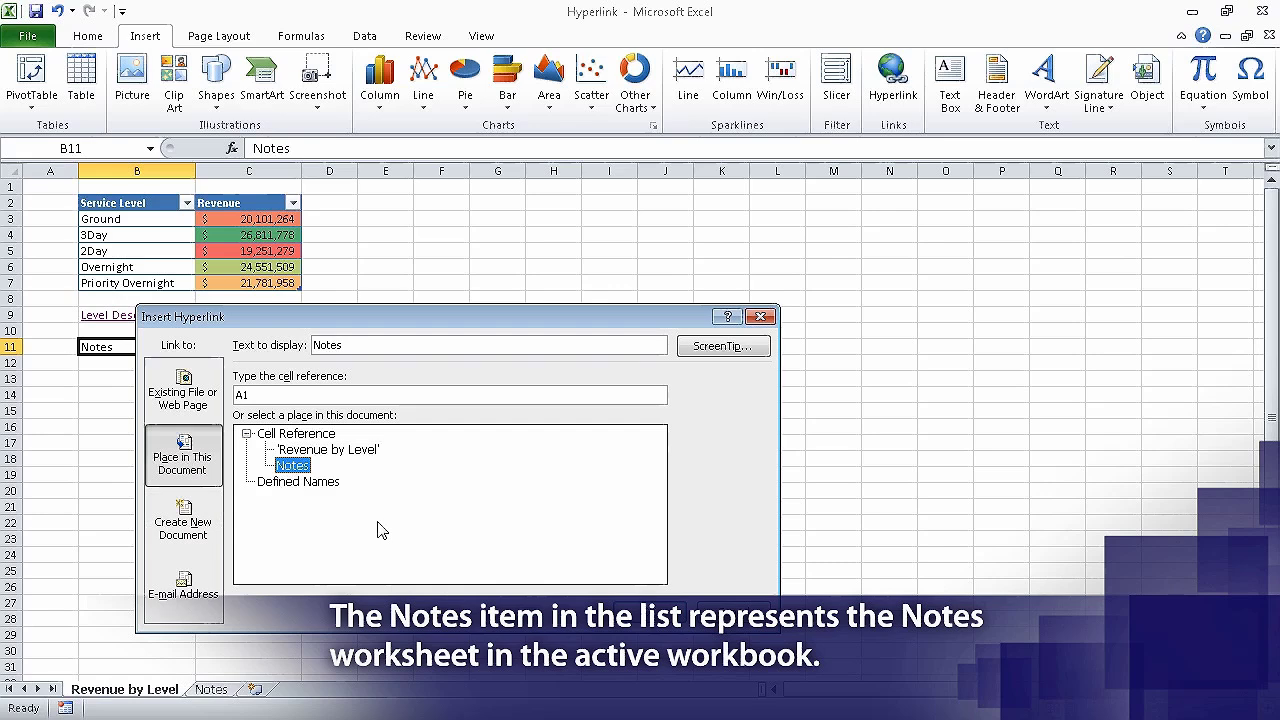
pyautogui.click(652, 607)
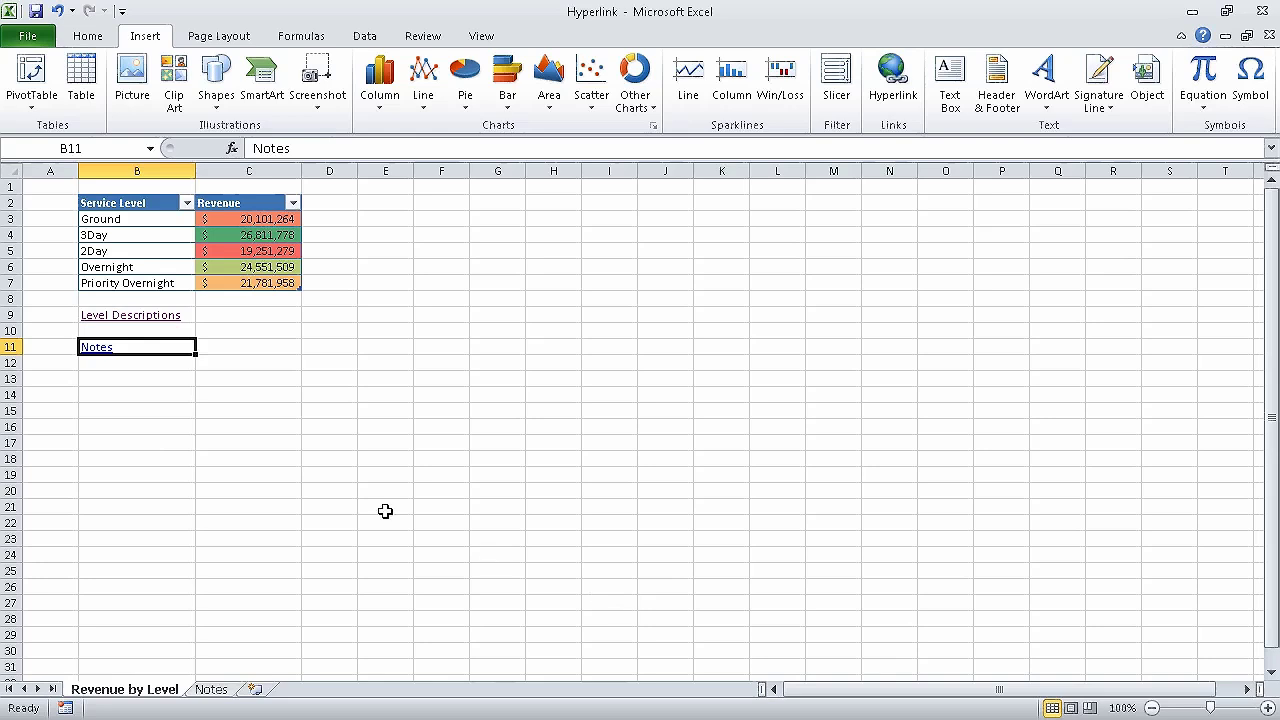
# Step: Edit the hyperlink in cell B11 so its display text reads "Revenue Notes", and save the workbook
pyautogui.rightClick(101, 347)
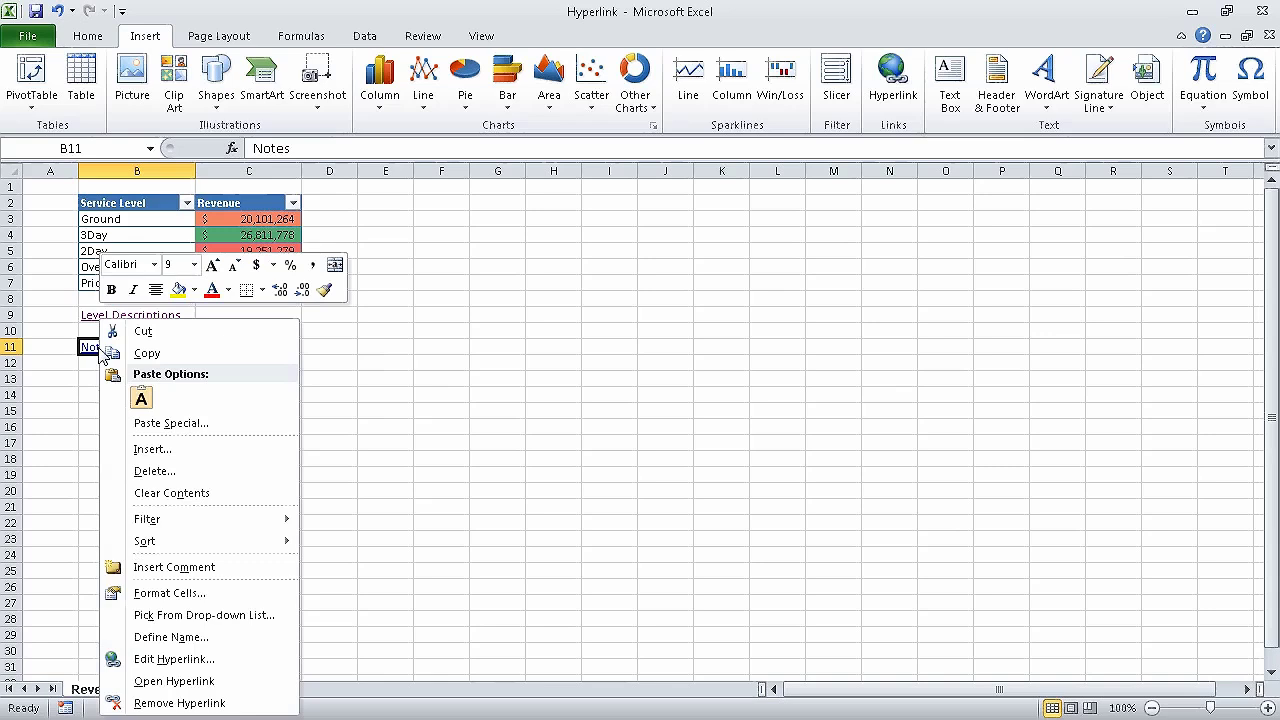
pyautogui.click(240, 659)
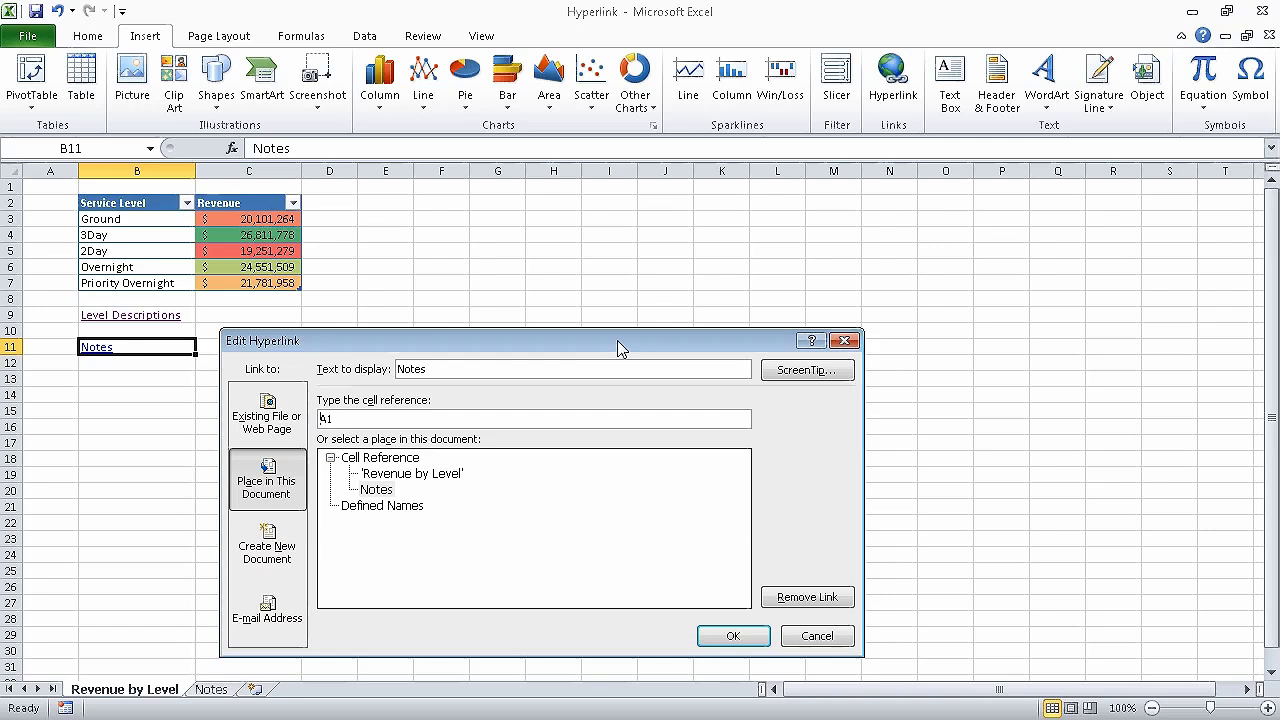
pyautogui.doubleClick(396, 370)
pyautogui.write('Revenue Notes')
pyautogui.click(721, 631)
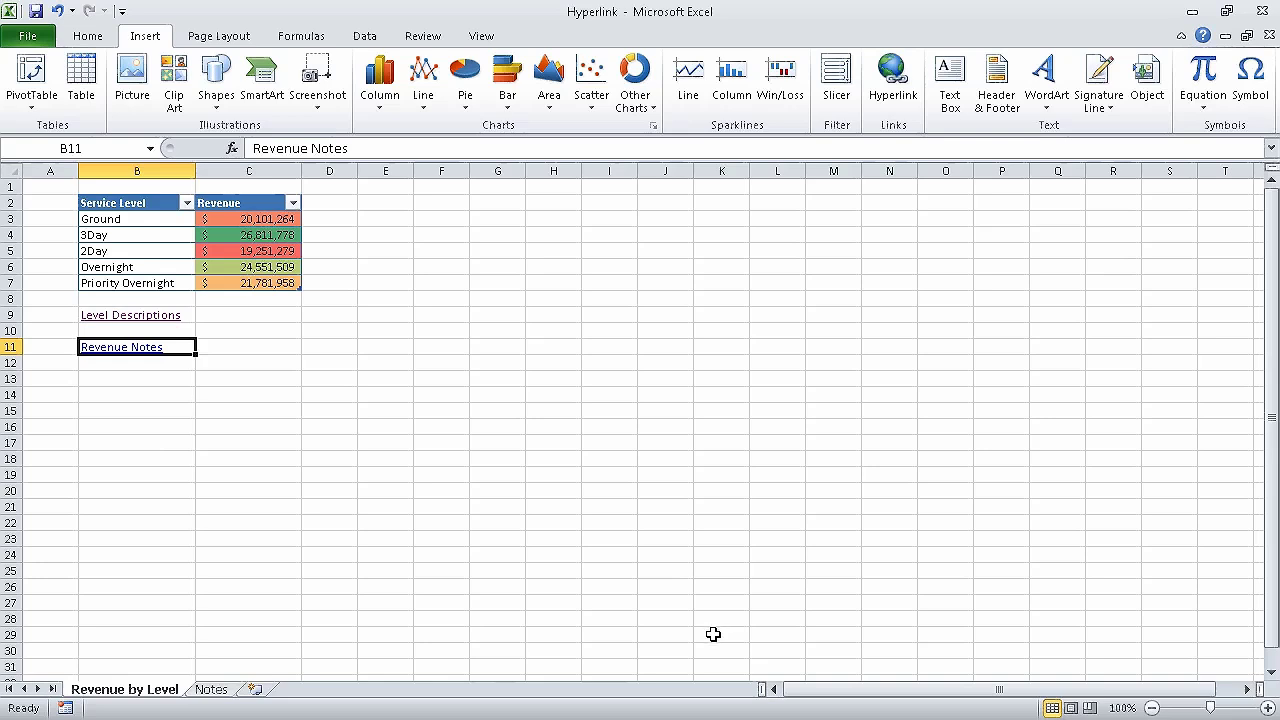
pyautogui.click(38, 14)
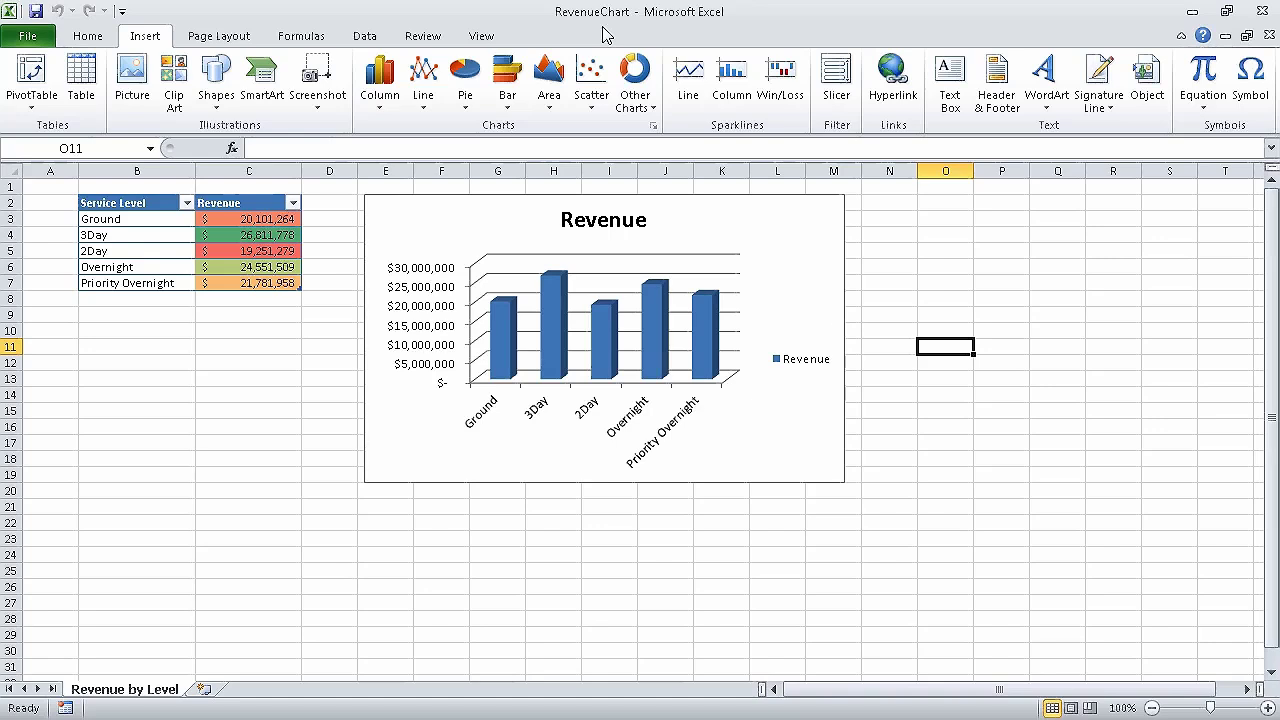
# Step: Copy the Revenue chart from the RevenueChart workbook and paste it as a picture onto slide 1 of the RevenueSummary presentation in PowerPoint
pyautogui.rightClick(766, 210)
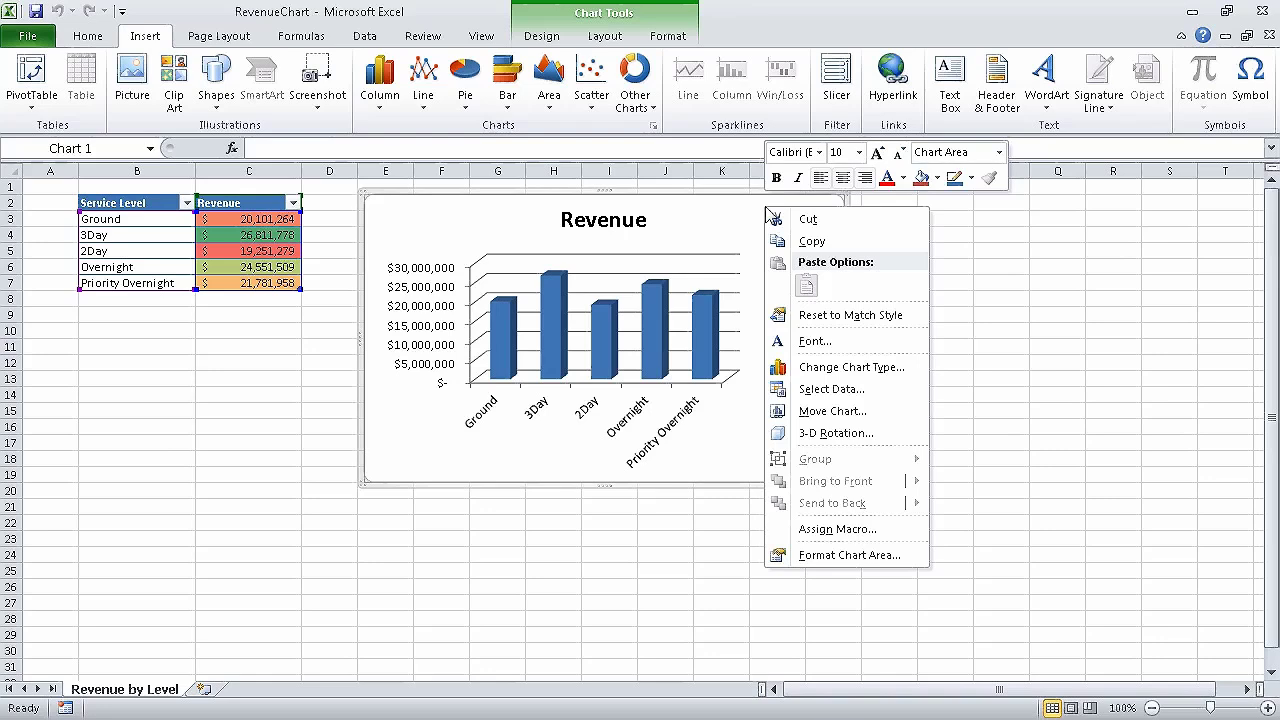
pyautogui.click(805, 241)
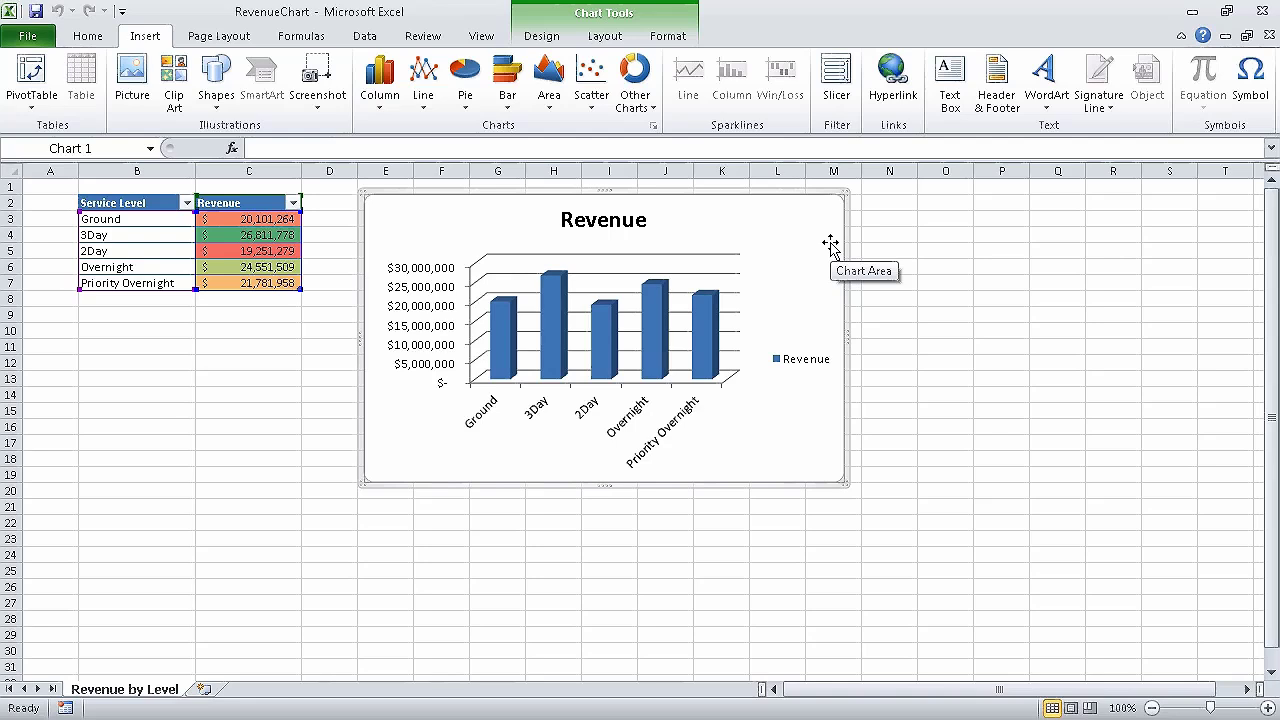
pyautogui.hotkey('alt', 'Tab')
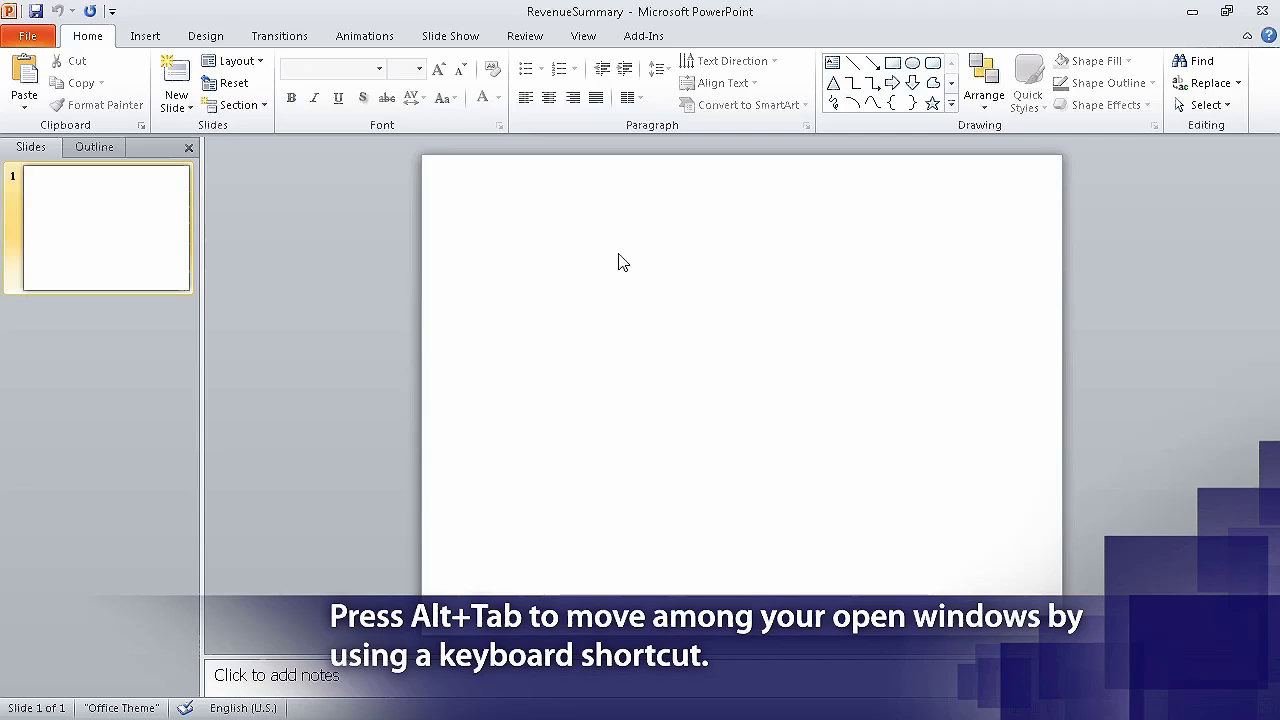
pyautogui.rightClick(568, 252)
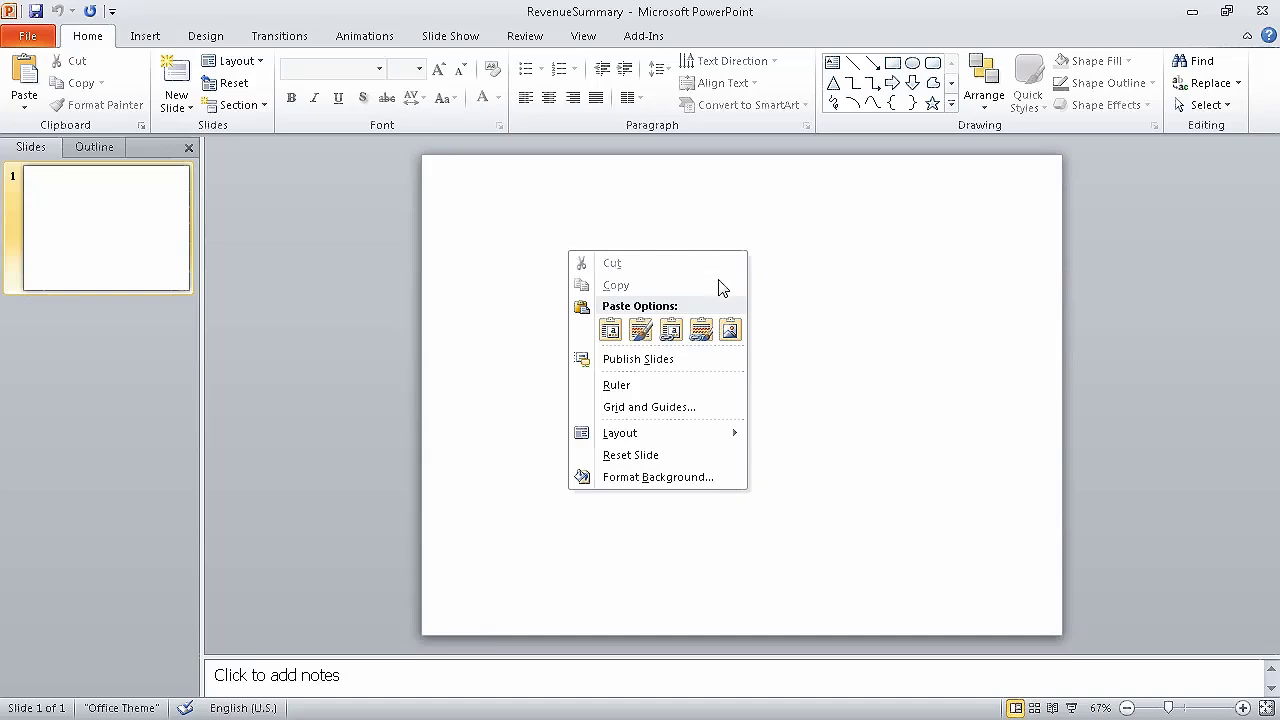
pyautogui.click(733, 330)
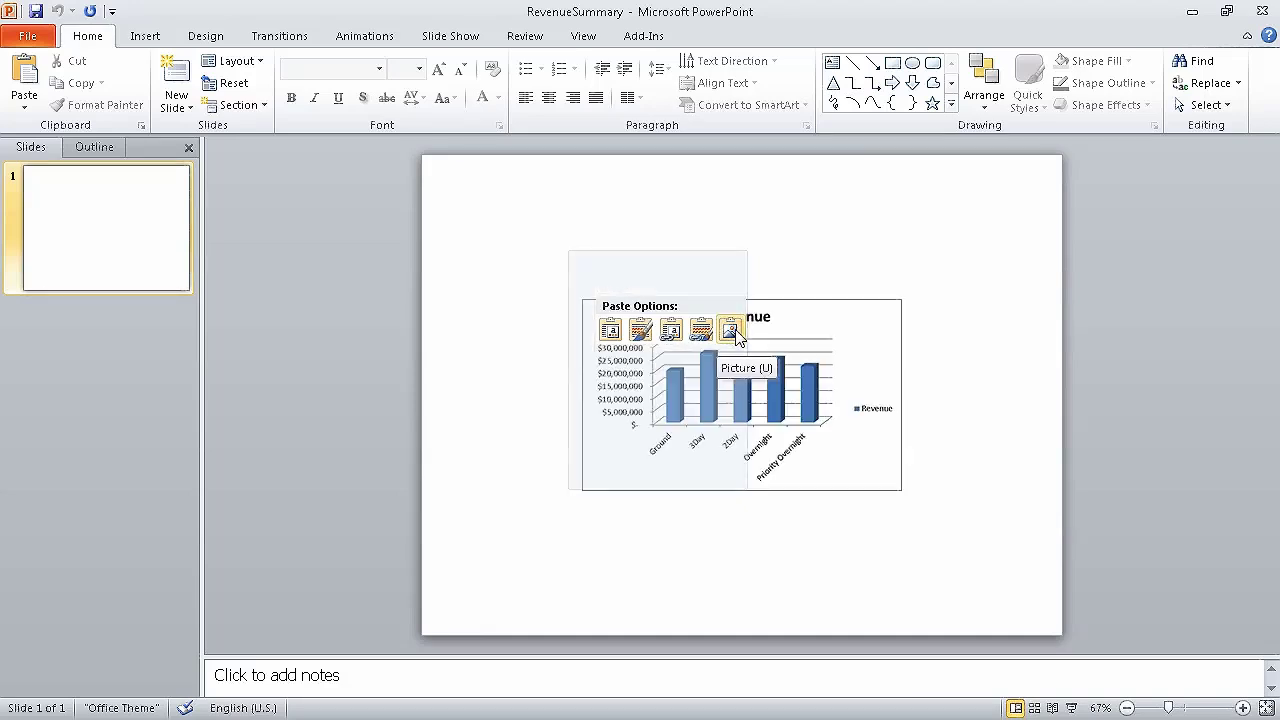
pyautogui.click(733, 330)
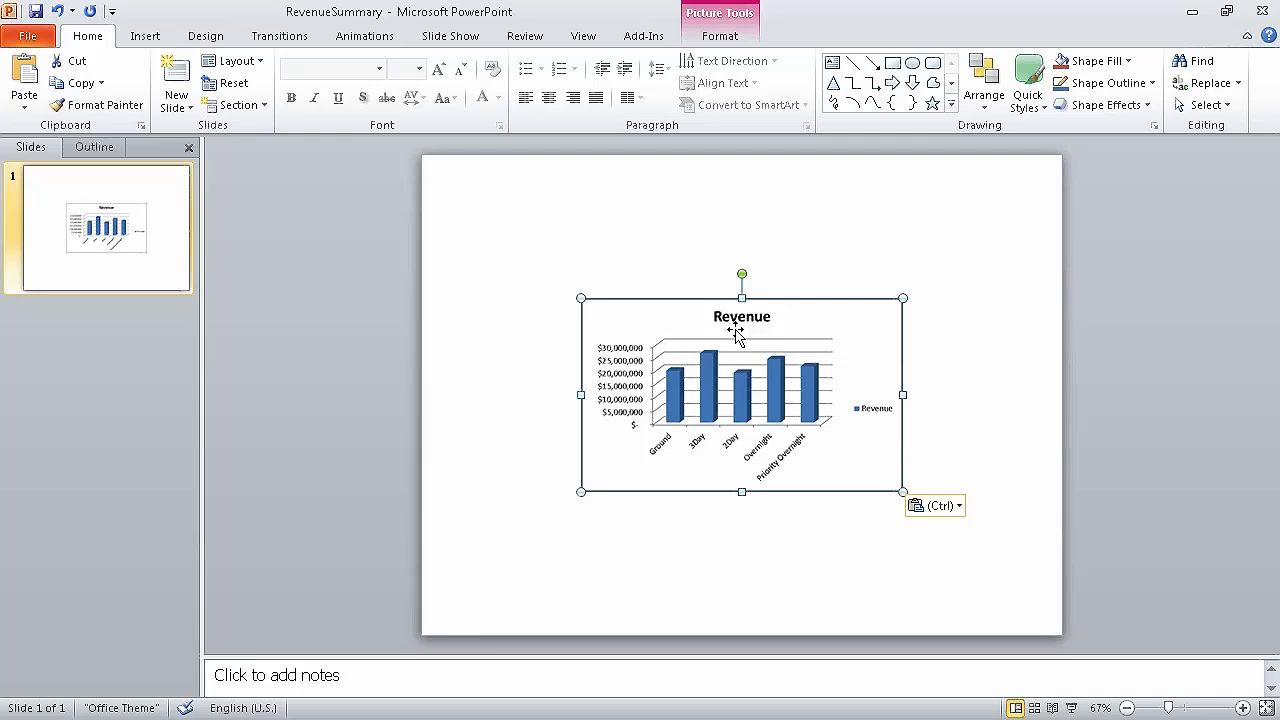